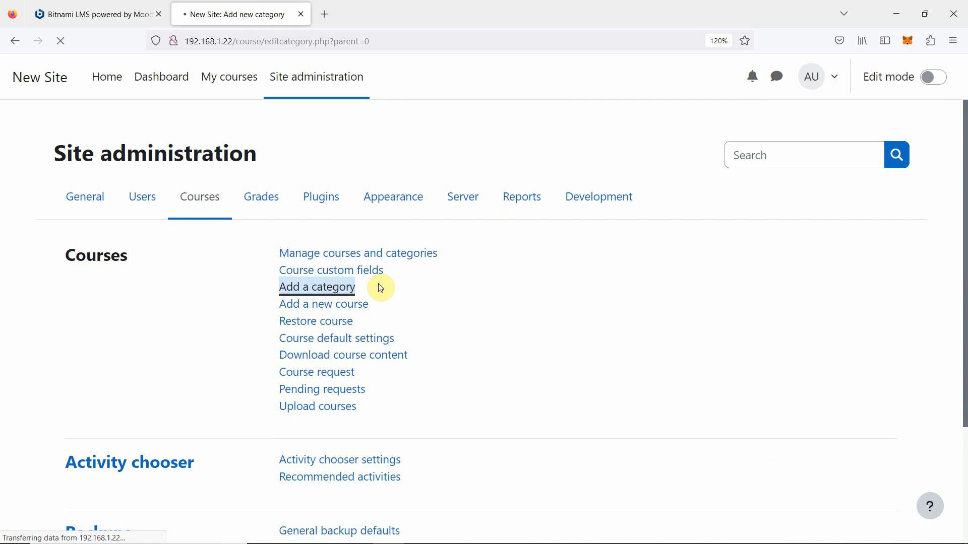
Step: Name the new category "cloud computing" and set its category ID number to c101
{"action": "scroll", "coordinate": [652, 288], "scroll_direction": "down", "scroll_amount": 2}
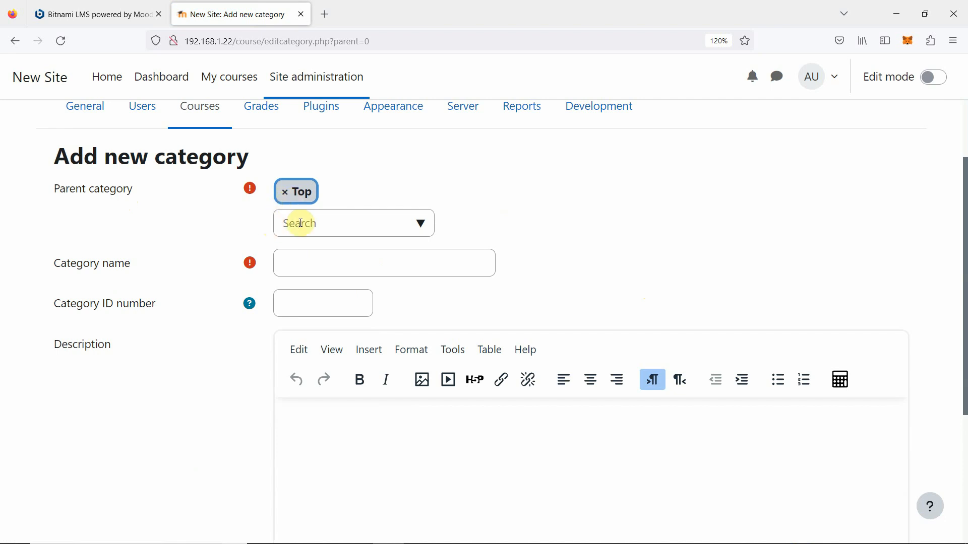
{"action": "left_click", "coordinate": [301, 266]}
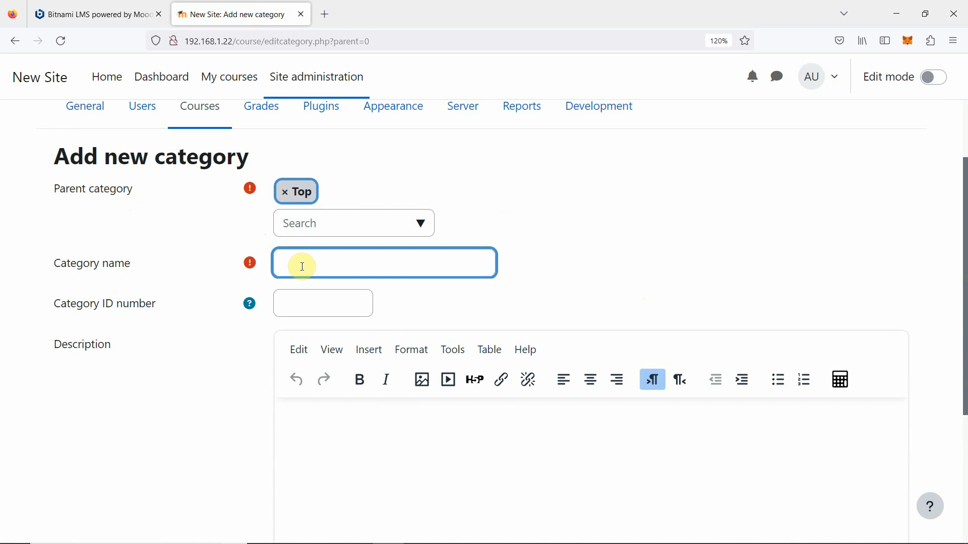
{"action": "type", "text": "cloud computing"}
{"action": "left_click", "coordinate": [304, 304]}
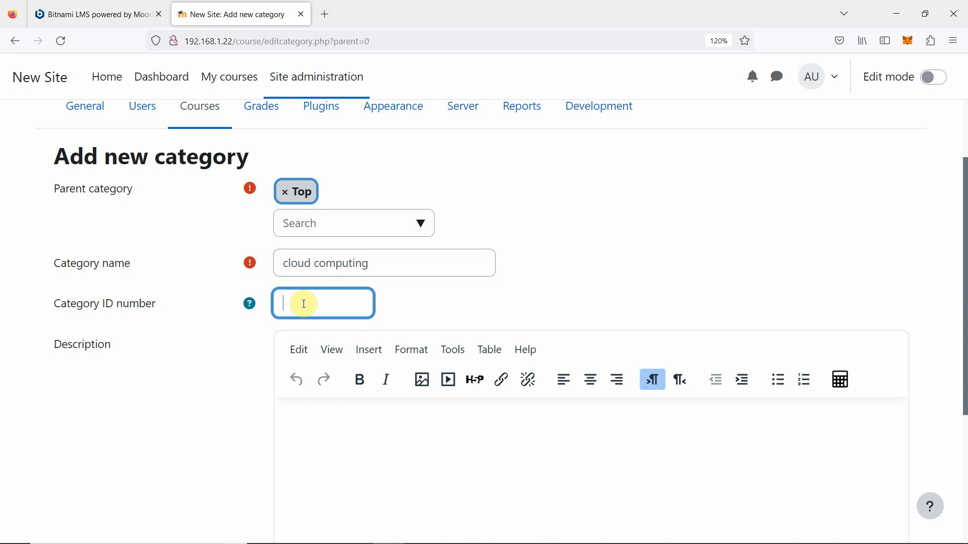
{"action": "type", "text": "c101"}
Step: Enter the category description "Cloud computing is very beneficial. it is required for a successful career in IT"
{"action": "left_click", "coordinate": [349, 433]}
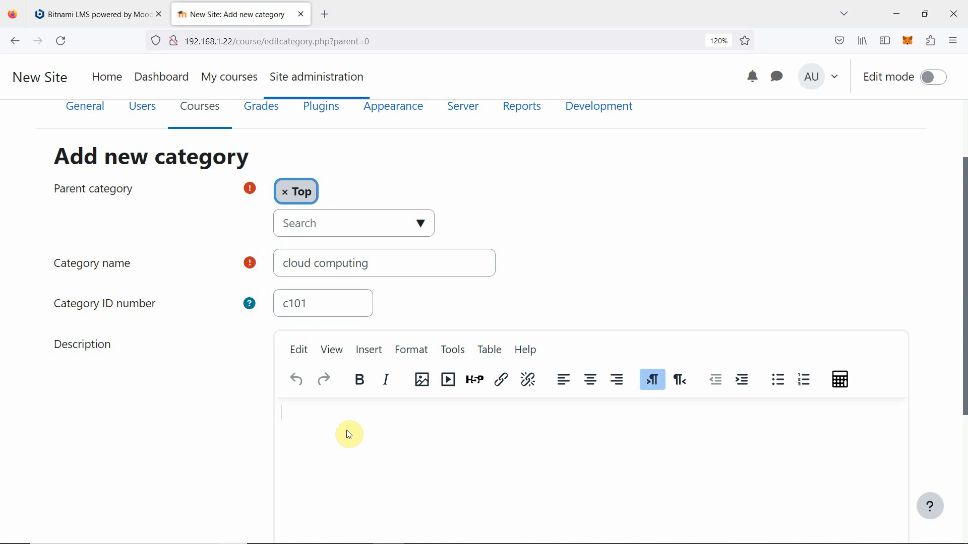
{"action": "type", "text": "Cloud comput"}
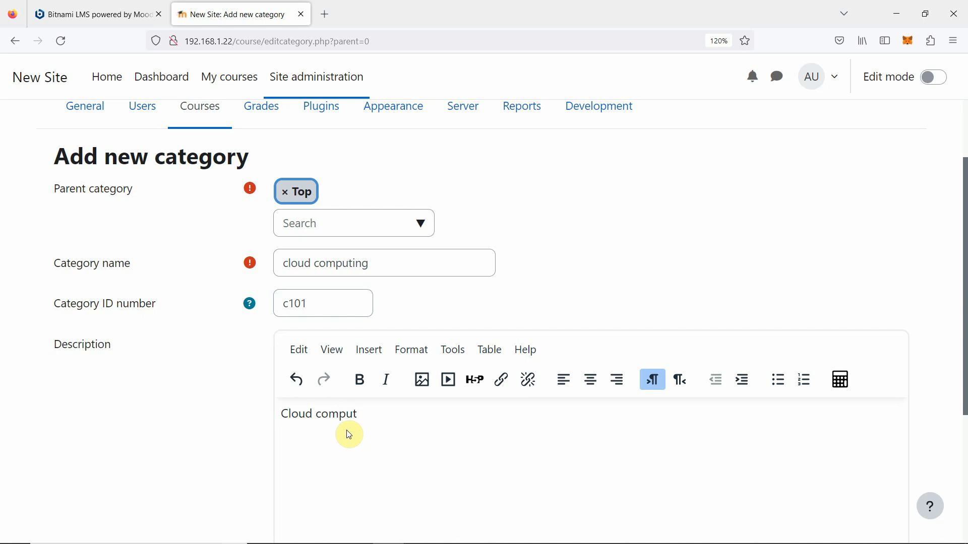
{"action": "type", "text": "ing is very benefial"}
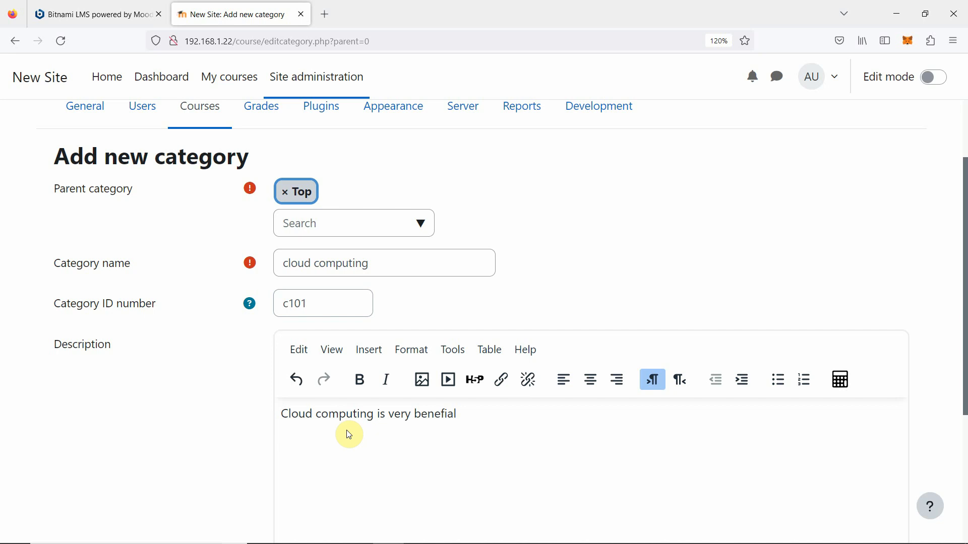
{"action": "key", "text": "BackSpace"}
{"action": "key", "text": "BackSpace"}
{"action": "type", "text": "cial. it is"}
{"action": "key", "text": "BackSpace"}
{"action": "key", "text": "BackSpace"}
{"action": "key", "text": "BackSpace"}
{"action": "type", "text": "is required for a"}
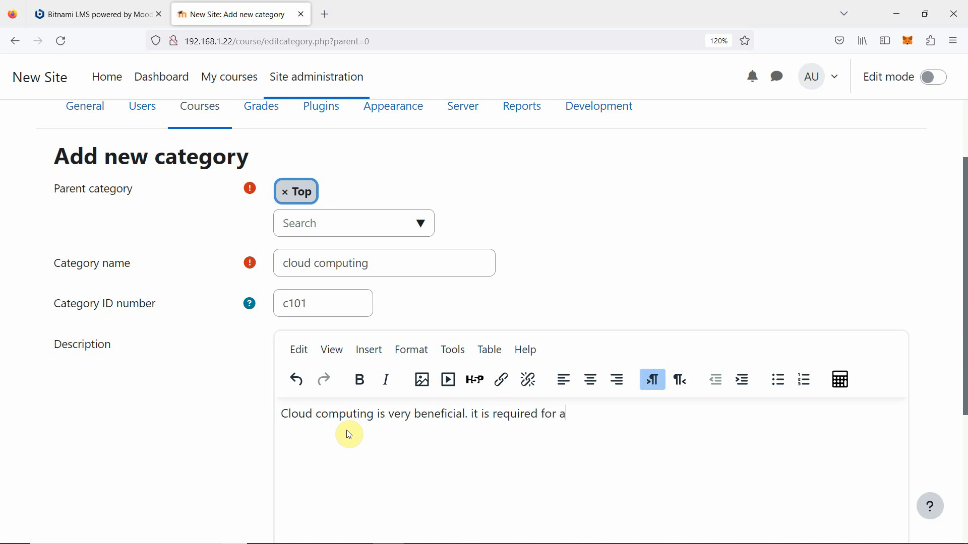
{"action": "type", "text": " successful career"}
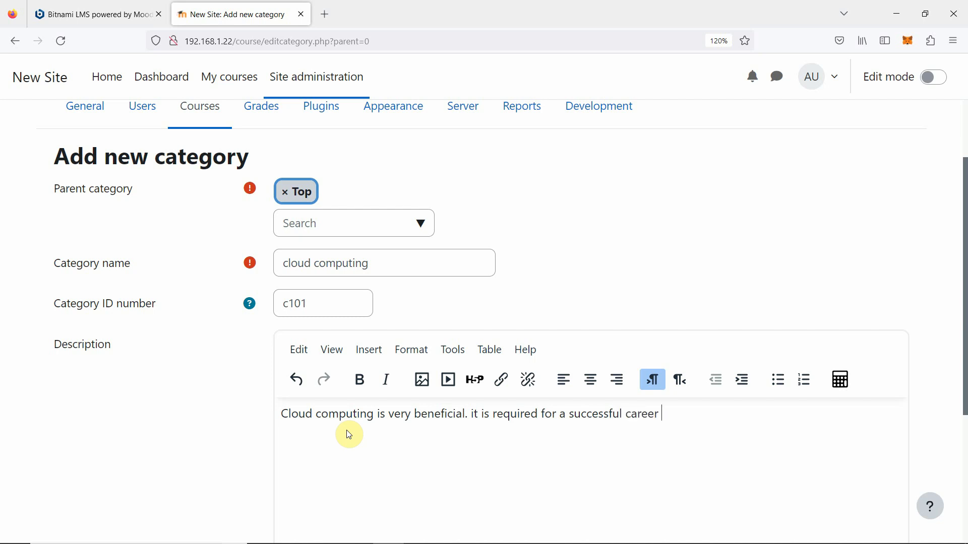
{"action": "type", "text": "i"}
{"action": "type", "text": " l"}
{"action": "type", "text": "T"}
{"action": "key", "text": "Left"}
{"action": "key", "text": "Left"}
{"action": "key", "text": "Left"}
{"action": "type", "text": "n"}
Step: Create the cloud computing category and check its entry in the course categories list
{"action": "scroll", "coordinate": [739, 408], "scroll_direction": "down", "scroll_amount": 3}
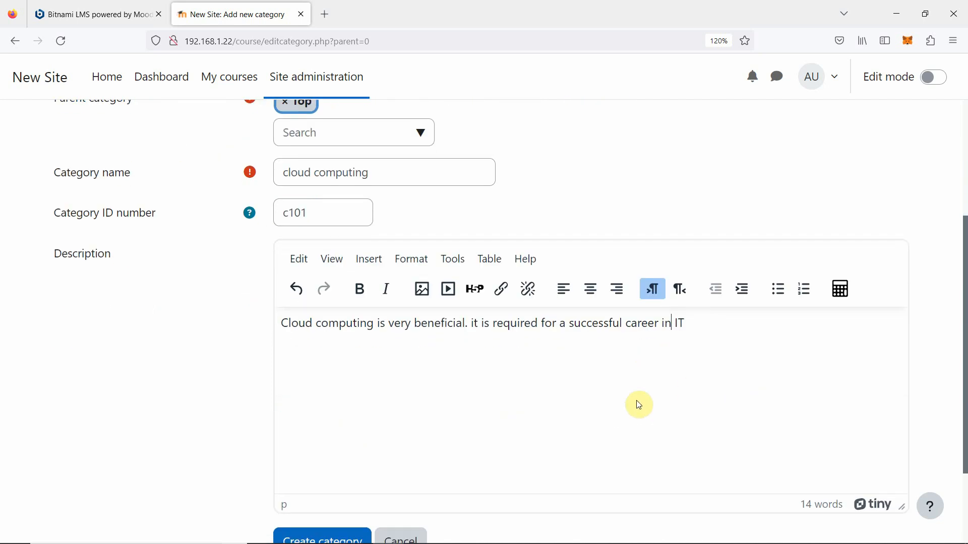
{"action": "scroll", "coordinate": [704, 366], "scroll_direction": "down", "scroll_amount": 3}
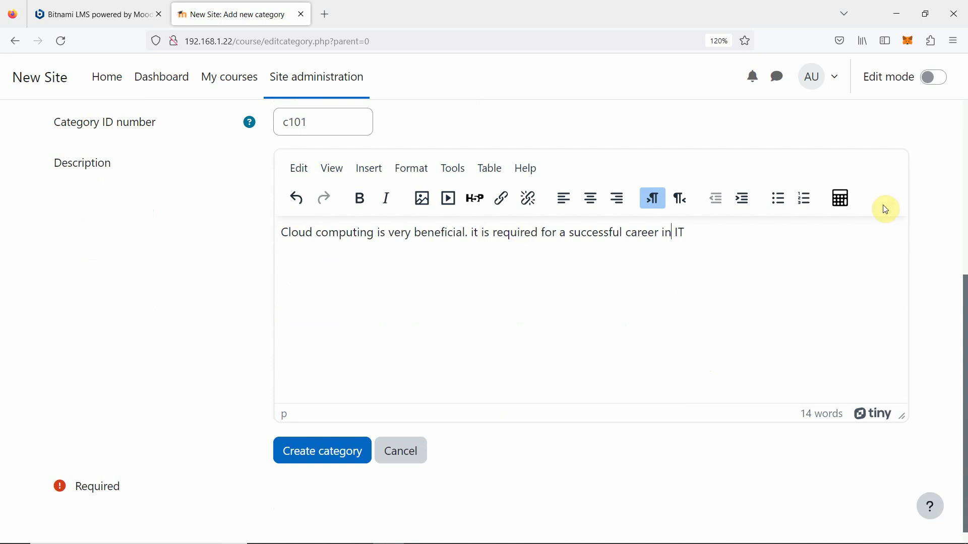
{"action": "left_click", "coordinate": [332, 454]}
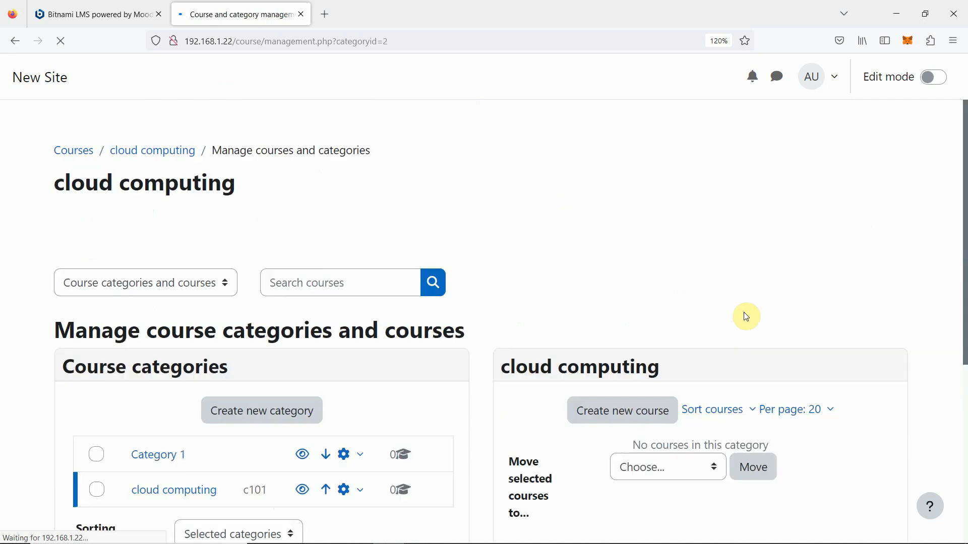
{"action": "scroll", "coordinate": [746, 252], "scroll_direction": "down", "scroll_amount": 4}
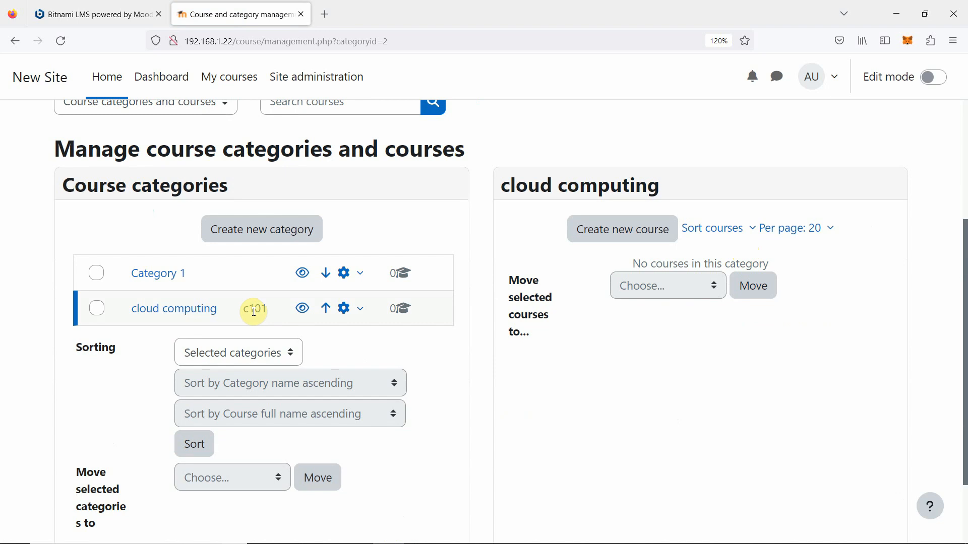
{"action": "scroll", "coordinate": [507, 377], "scroll_direction": "down", "scroll_amount": 1}
{"action": "scroll", "coordinate": [507, 376], "scroll_direction": "up", "scroll_amount": 4}
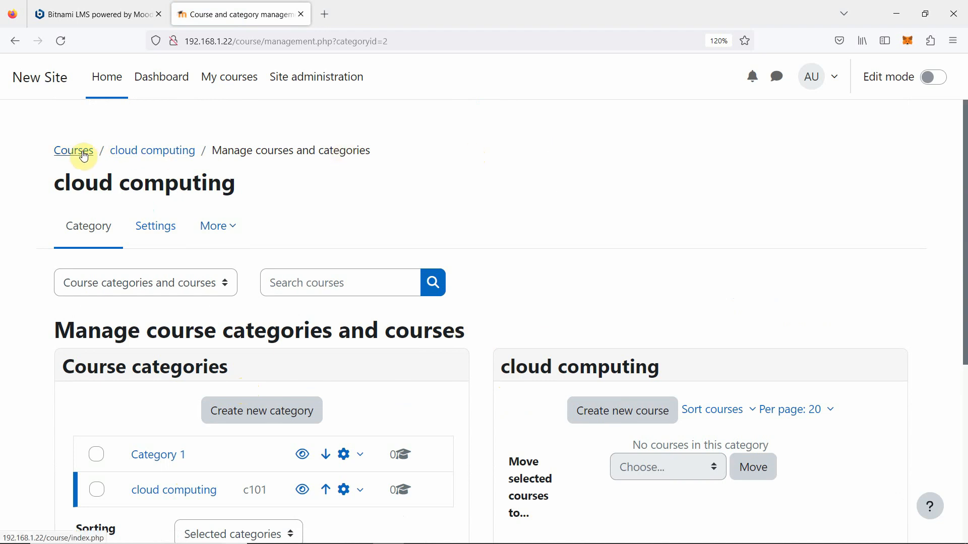
Step: Open the form for adding a new course from the site administration's course options
{"action": "left_click", "coordinate": [307, 83]}
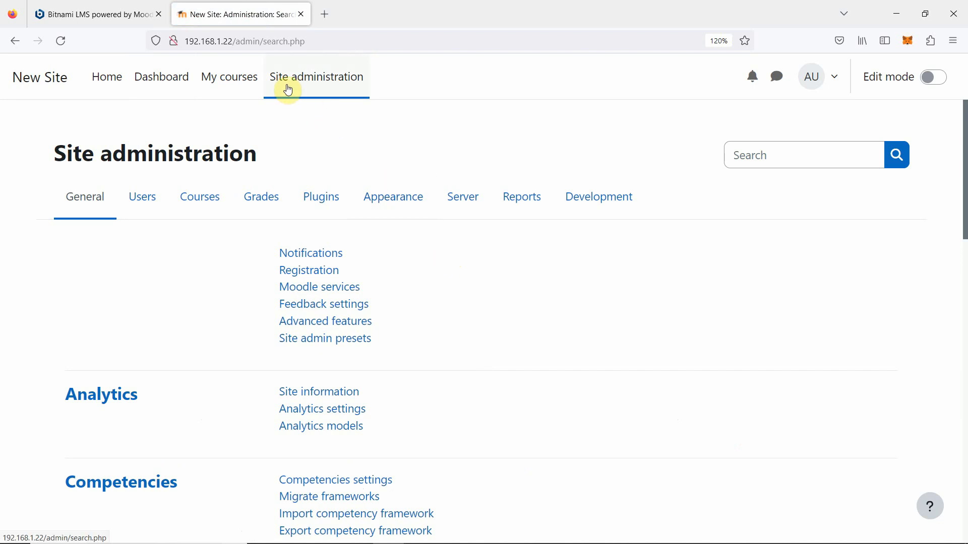
{"action": "left_click", "coordinate": [199, 202]}
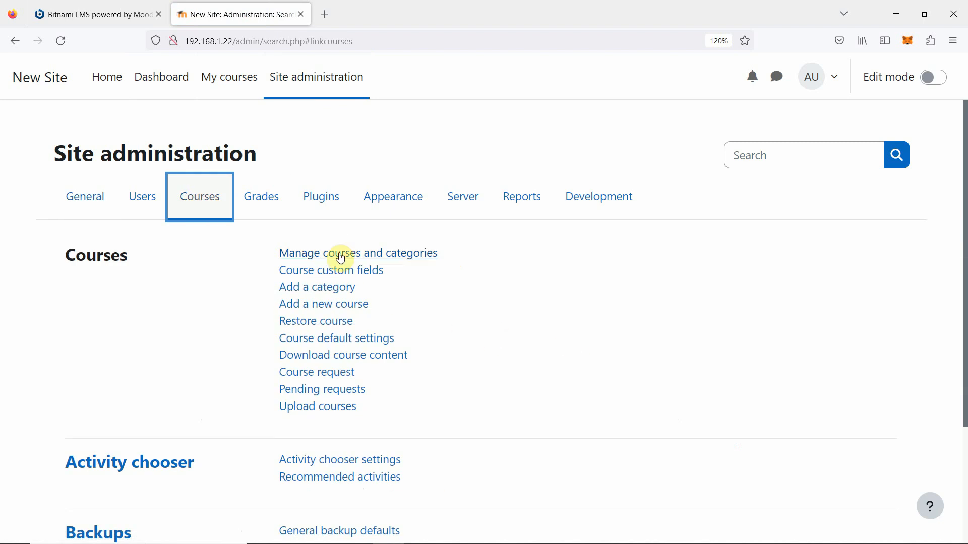
{"action": "left_click", "coordinate": [316, 305]}
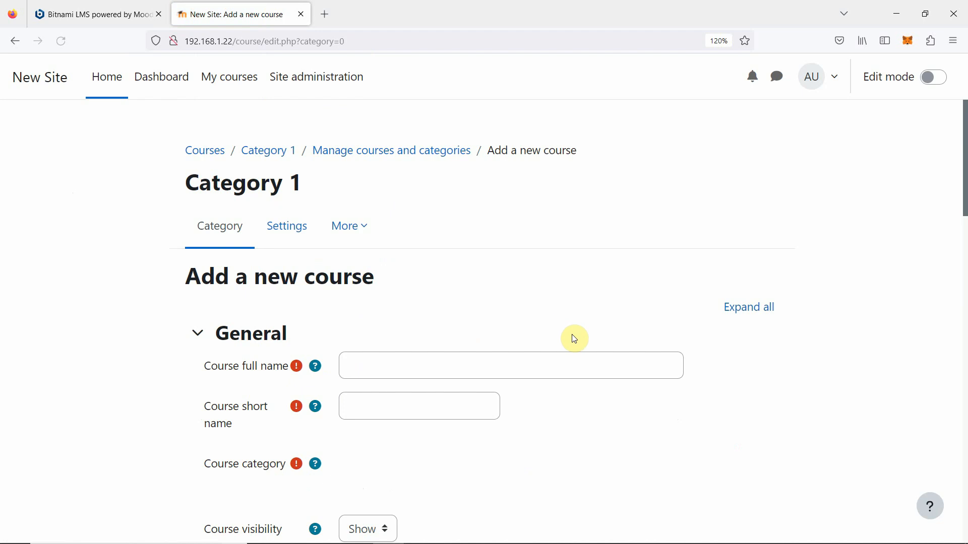
Step: Set the course full name to "cloud computing introduction" and the course short name to "cc"
{"action": "scroll", "coordinate": [391, 279], "scroll_direction": "down", "scroll_amount": 2}
{"action": "left_click", "coordinate": [381, 275]}
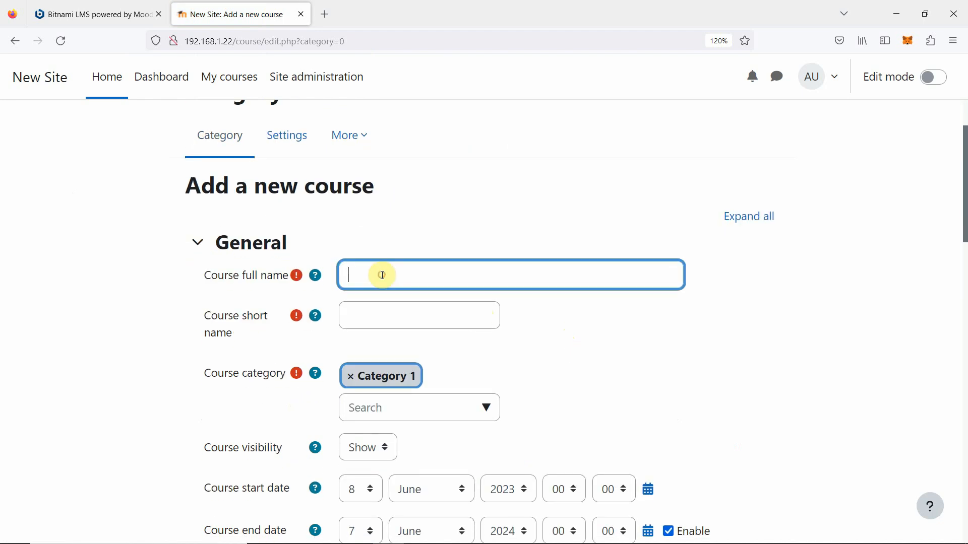
{"action": "type", "text": "cloud com"}
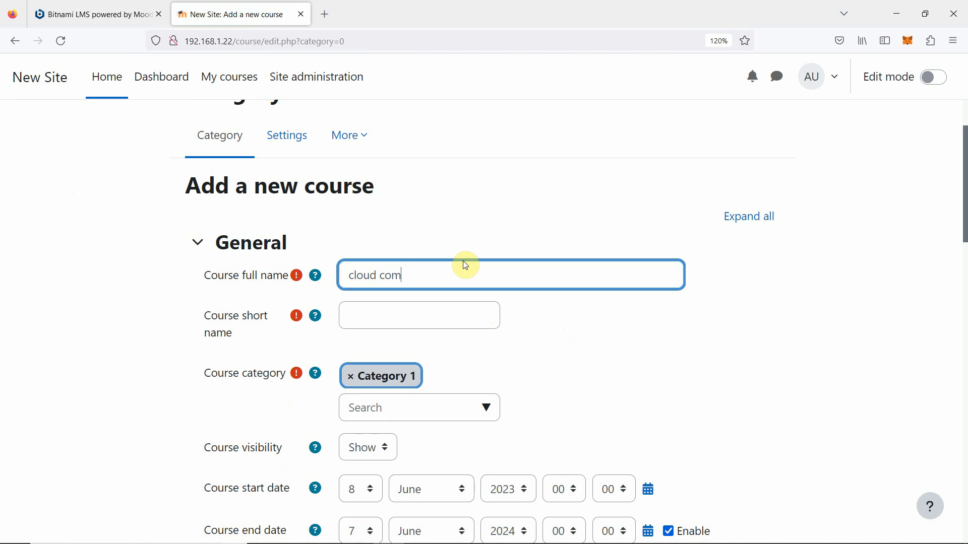
{"action": "type", "text": "putti"}
{"action": "type", "text": "g"}
{"action": "key", "text": "BackSpace"}
{"action": "key", "text": "BackSpace"}
{"action": "key", "text": "BackSpace"}
{"action": "type", "text": "inn"}
{"action": "key", "text": "BackSpace"}
{"action": "type", "text": "ttionn"}
{"action": "key", "text": "BackSpace"}
{"action": "key", "text": "BackSpace"}
{"action": "key", "text": "BackSpace"}
{"action": "type", "text": "on"}
{"action": "left_click", "coordinate": [367, 319]}
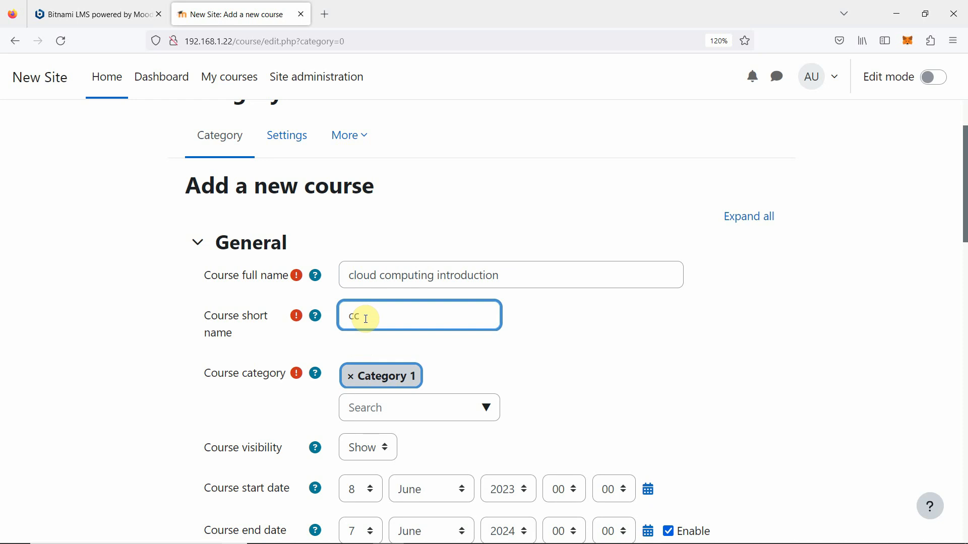
Step: Replace Category 1 with cloud computing as the course category
{"action": "left_click", "coordinate": [351, 379]}
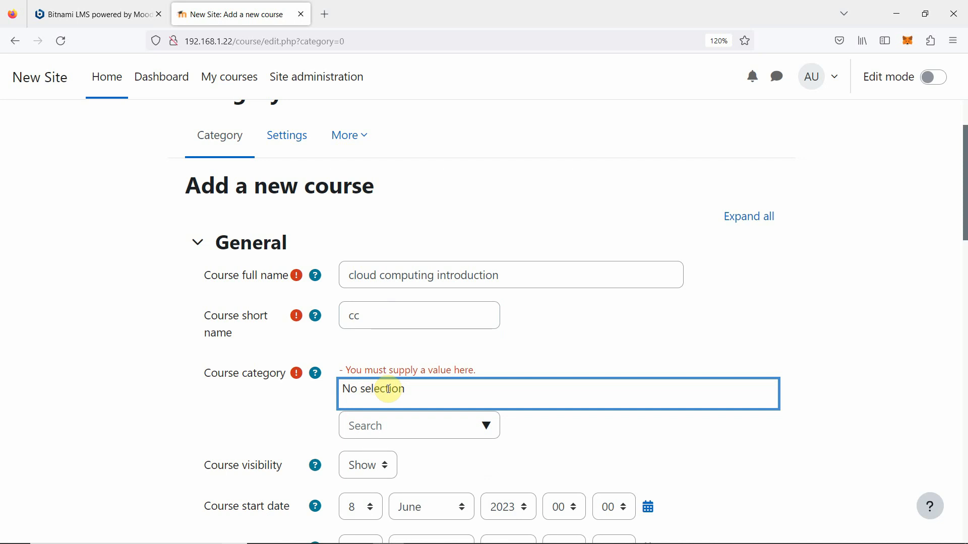
{"action": "left_click", "coordinate": [408, 425]}
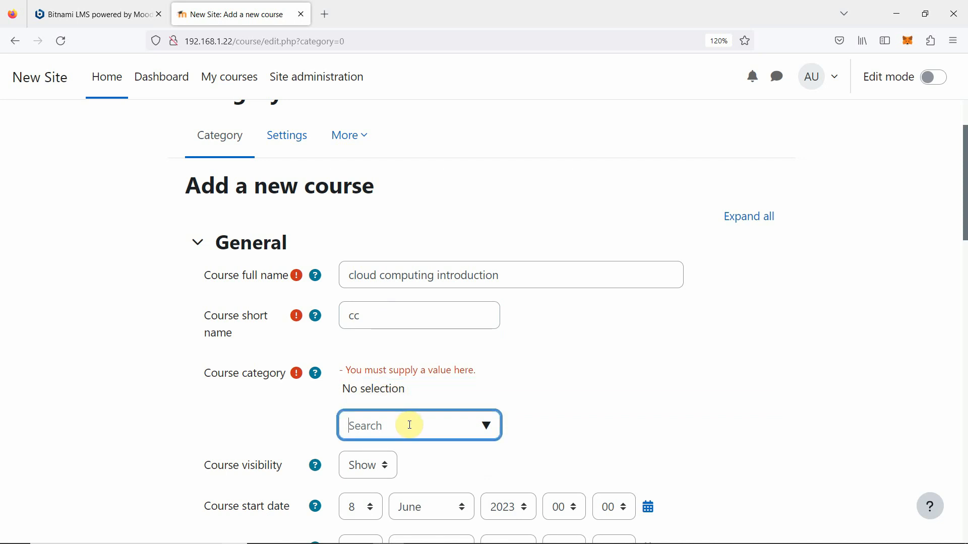
{"action": "type", "text": "c"}
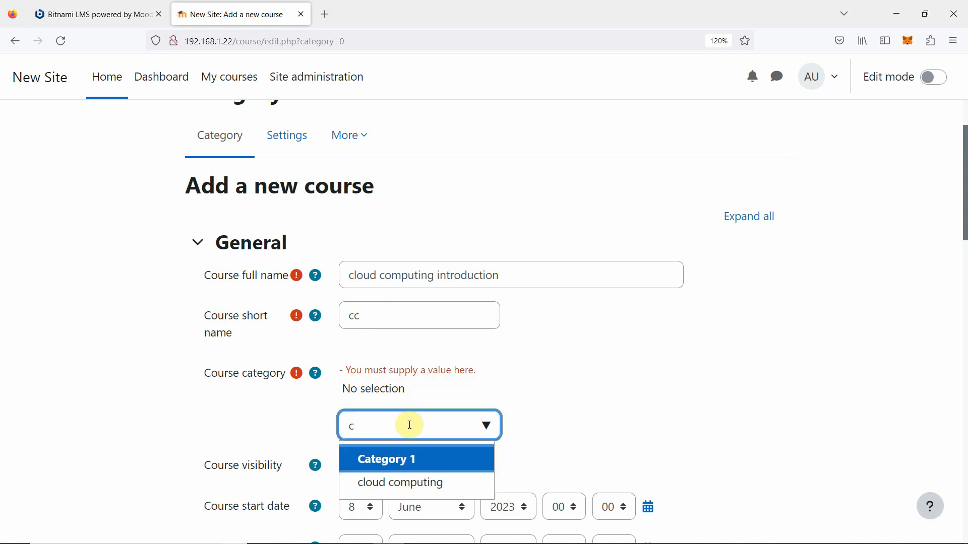
{"action": "left_click", "coordinate": [420, 481]}
Step: Review the course's general settings, including visibility and start and end dates, and the description section
{"action": "scroll", "coordinate": [582, 415], "scroll_direction": "down", "scroll_amount": 3}
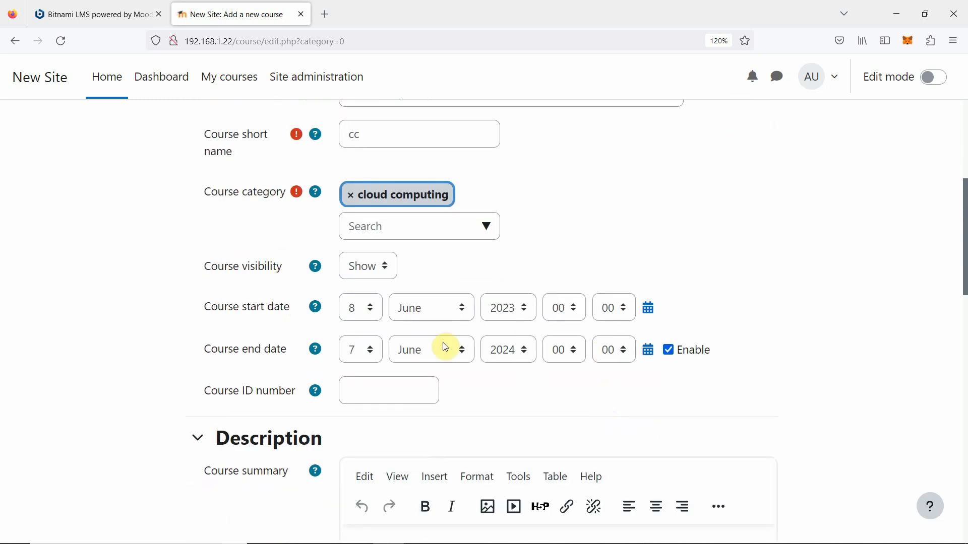
{"action": "scroll", "coordinate": [363, 290], "scroll_direction": "up", "scroll_amount": 2}
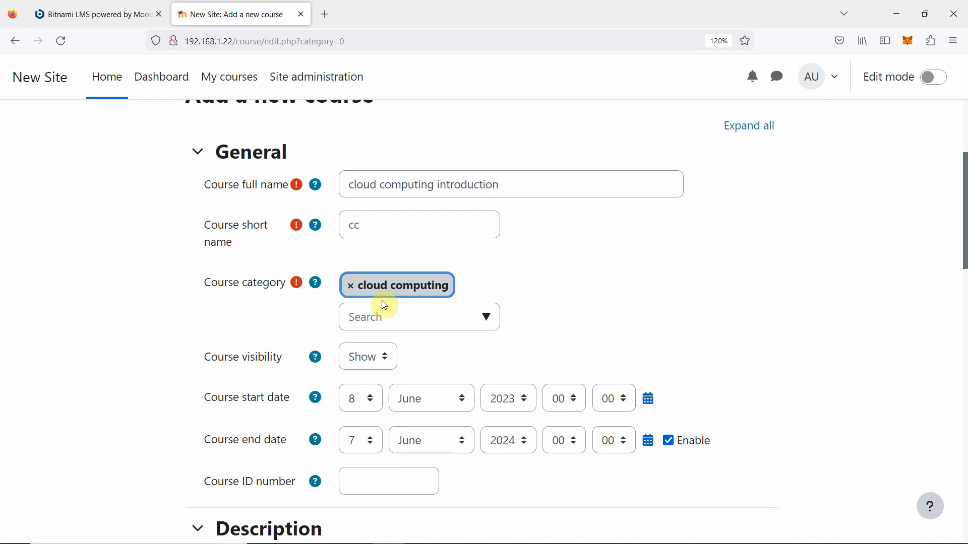
{"action": "scroll", "coordinate": [404, 334], "scroll_direction": "down", "scroll_amount": 2}
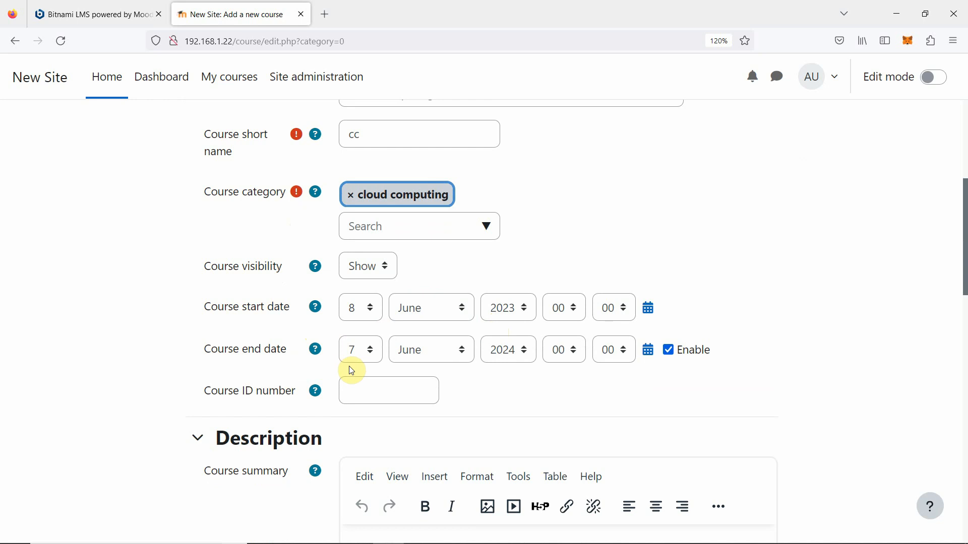
{"action": "scroll", "coordinate": [434, 370], "scroll_direction": "up", "scroll_amount": 4}
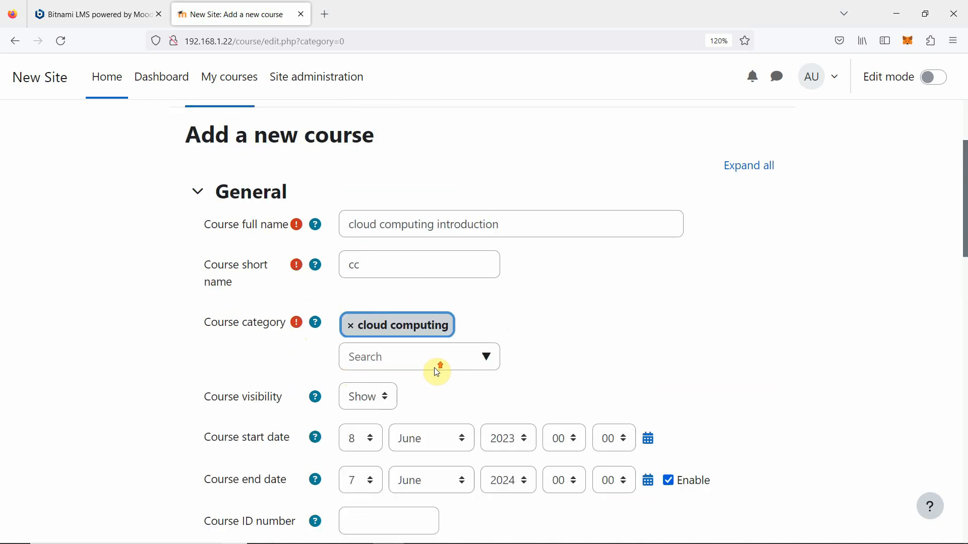
{"action": "scroll", "coordinate": [436, 373], "scroll_direction": "down", "scroll_amount": 10}
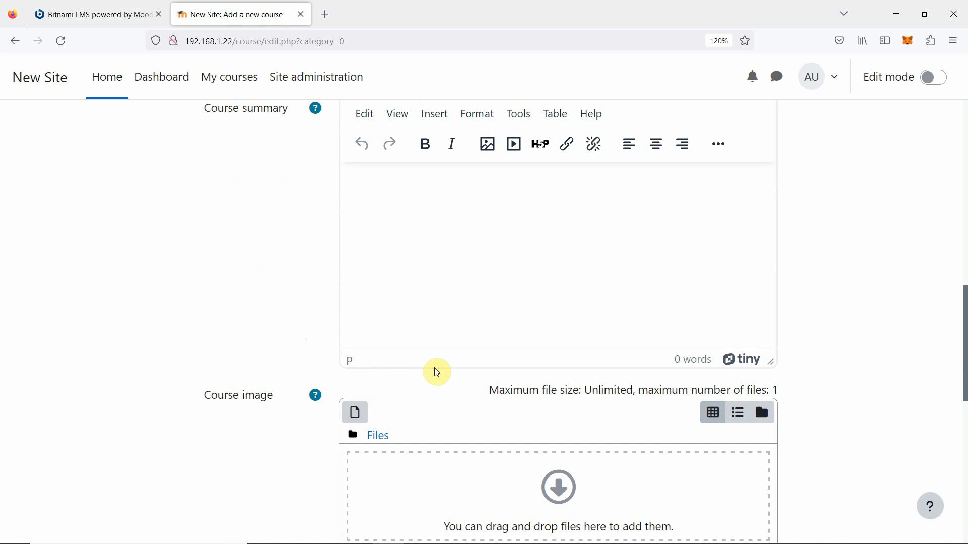
{"action": "scroll", "coordinate": [435, 372], "scroll_direction": "up", "scroll_amount": 5}
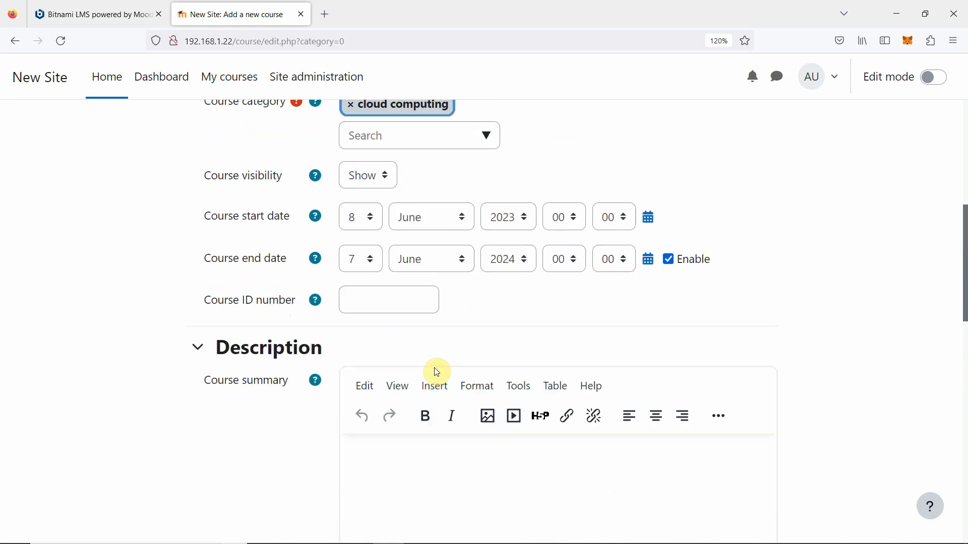
{"action": "scroll", "coordinate": [342, 259], "scroll_direction": "up", "scroll_amount": 4}
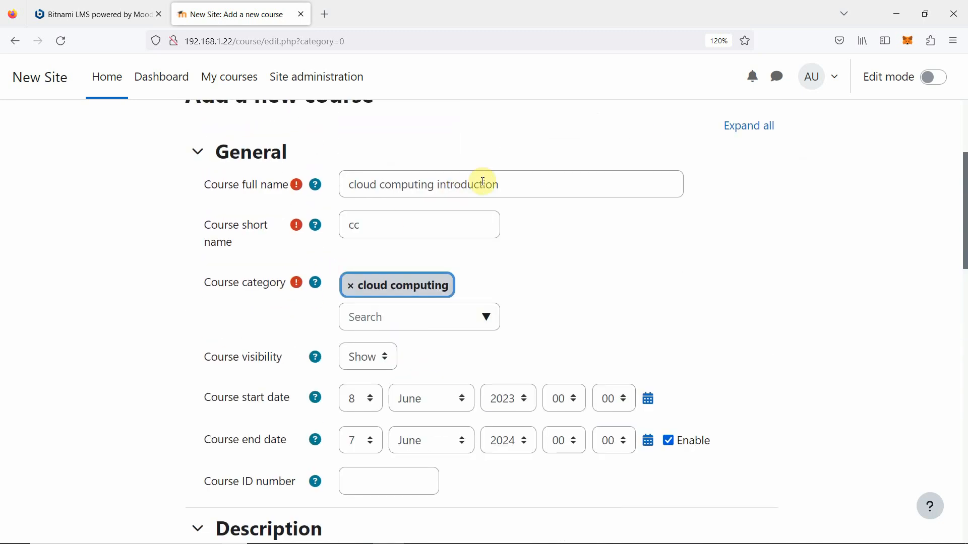
Step: Try to copy the course full name and paste it into the course summary
{"action": "left_click_drag", "start_coordinate": [502, 184], "coordinate": [347, 185]}
{"action": "right_click", "coordinate": [377, 191]}
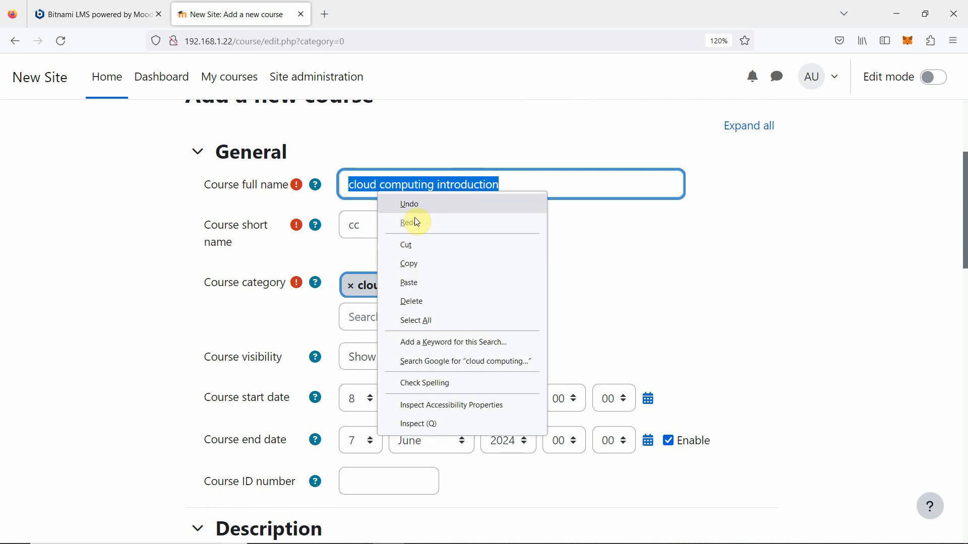
{"action": "left_click", "coordinate": [410, 261]}
{"action": "scroll", "coordinate": [713, 320], "scroll_direction": "down", "scroll_amount": 8}
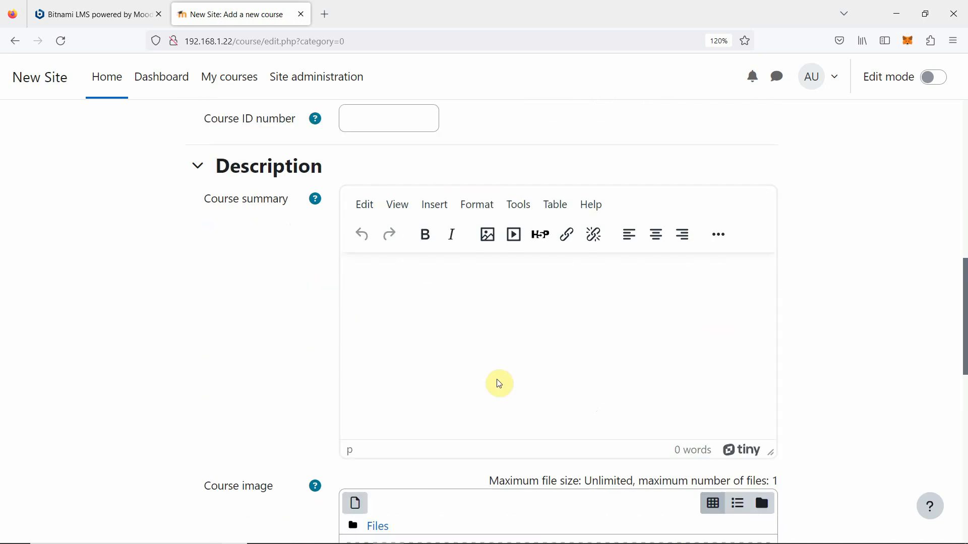
{"action": "left_click", "coordinate": [380, 280]}
{"action": "right_click", "coordinate": [381, 291]}
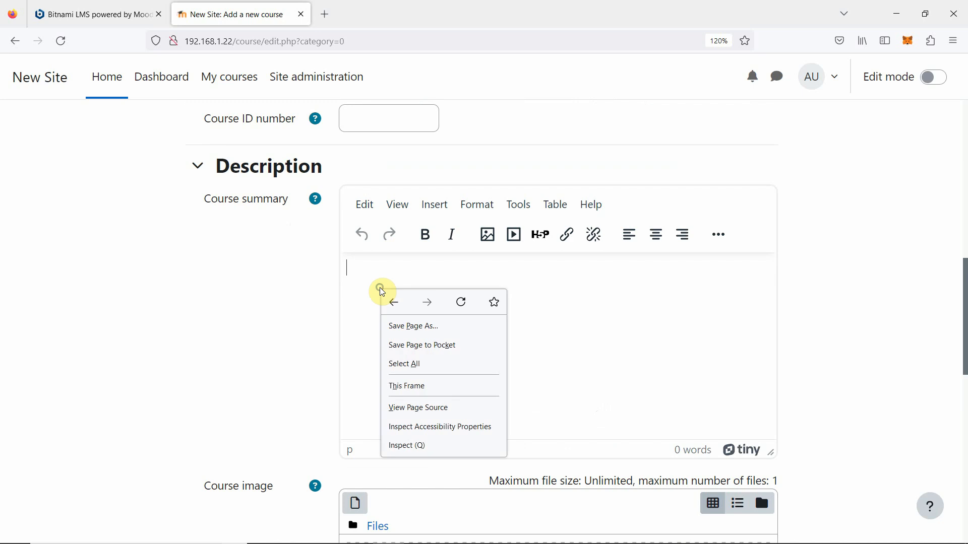
{"action": "left_click", "coordinate": [551, 312]}
{"action": "right_click", "coordinate": [398, 280]}
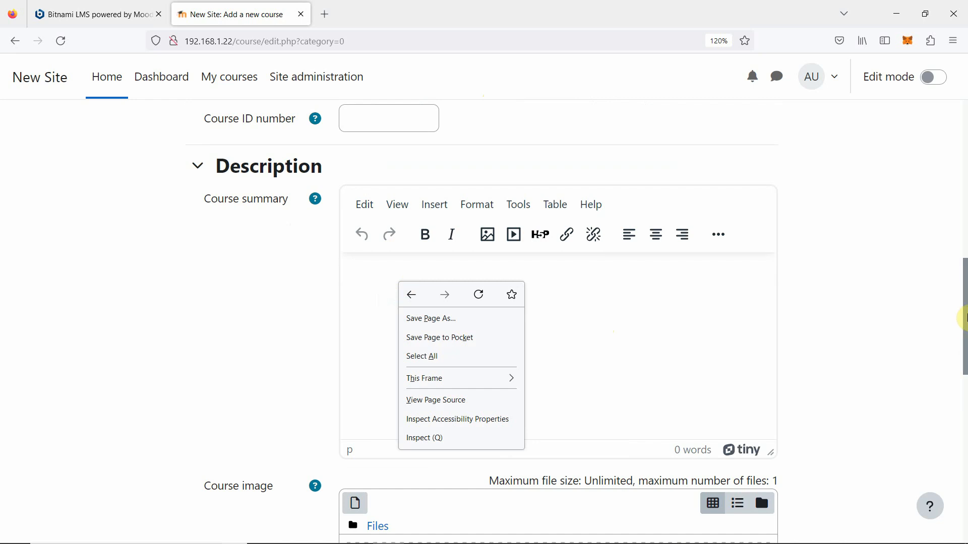
Step: Copy the course full name "cloud computing introduction" and paste it into the course summary
{"action": "left_click_drag", "start_coordinate": [966, 318], "coordinate": [966, 218]}
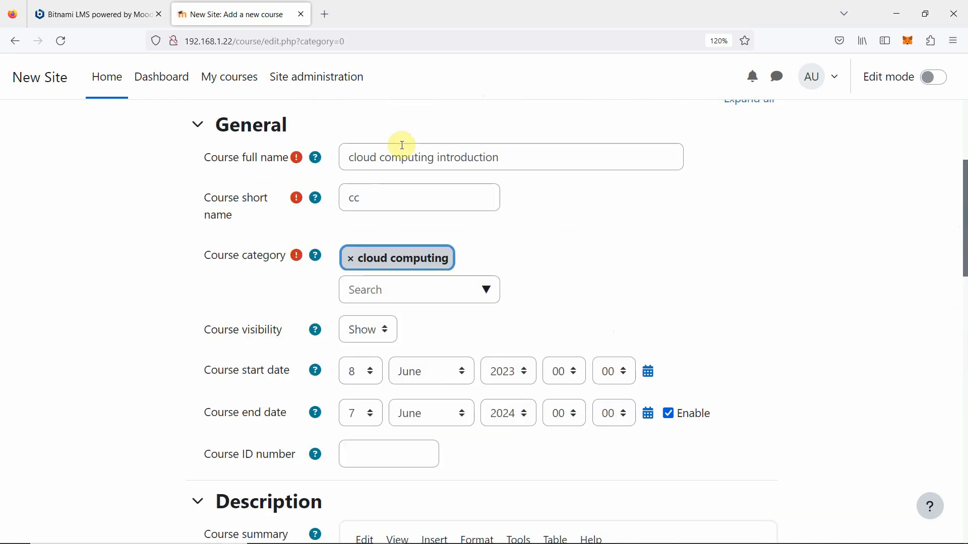
{"action": "left_click_drag", "start_coordinate": [502, 157], "coordinate": [315, 156]}
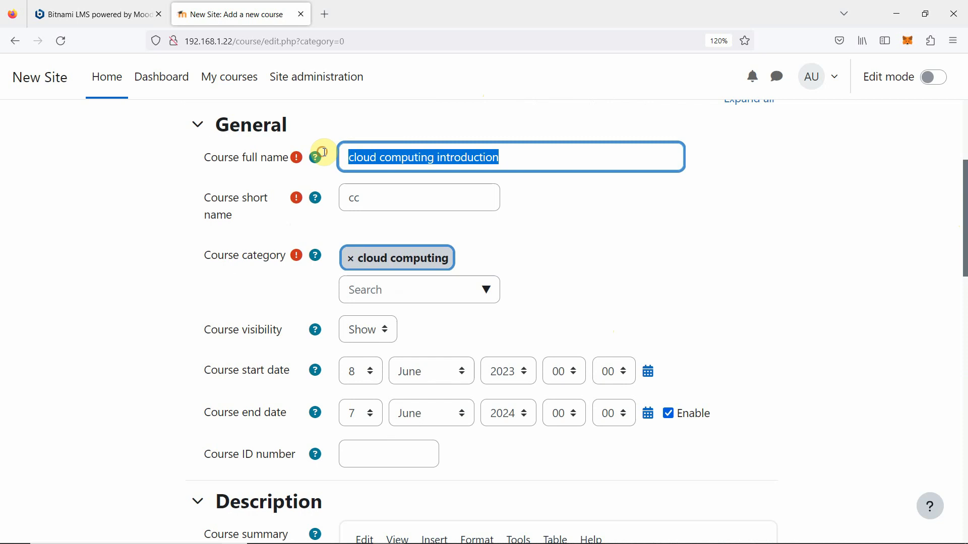
{"action": "right_click", "coordinate": [394, 154]}
{"action": "left_click", "coordinate": [426, 221]}
{"action": "scroll", "coordinate": [600, 255], "scroll_direction": "down", "scroll_amount": 7}
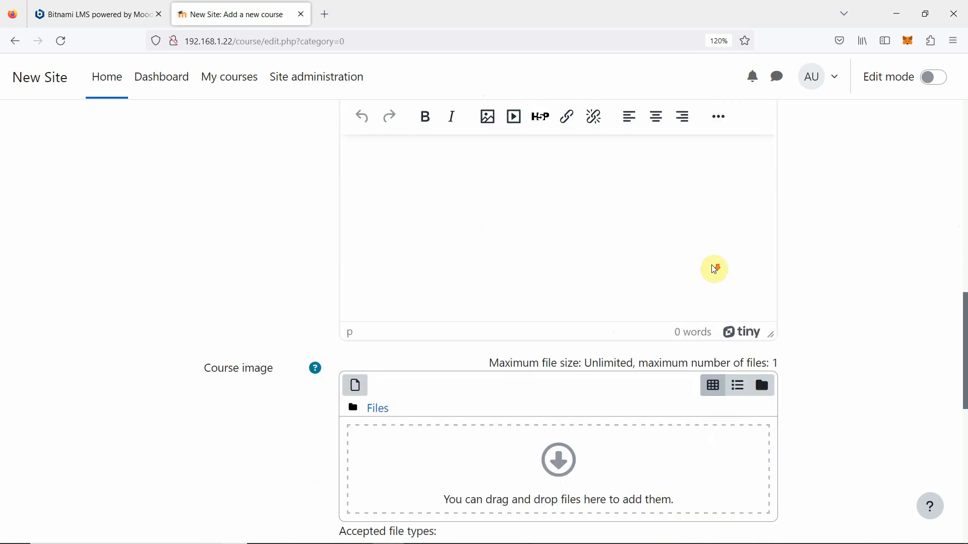
{"action": "scroll", "coordinate": [715, 270], "scroll_direction": "up", "scroll_amount": 3}
{"action": "left_click", "coordinate": [467, 277]}
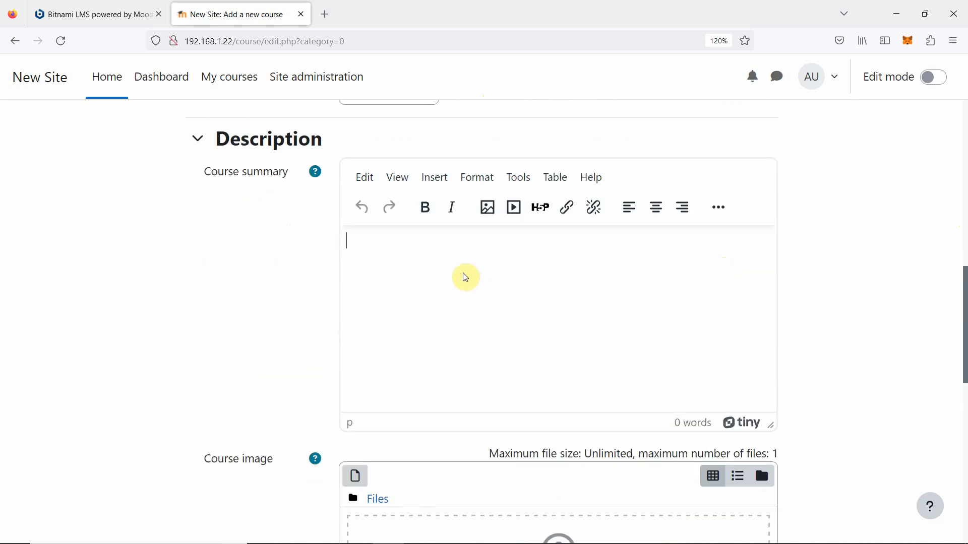
{"action": "key", "text": "ctrl+v"}
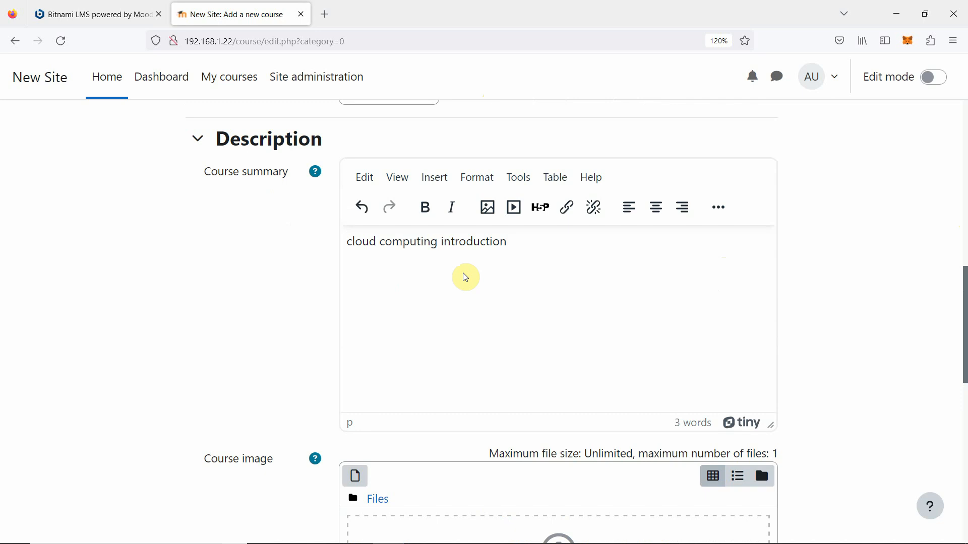
Step: Expand the course format settings, choose Weekly format and set the number of sections to 2
{"action": "scroll", "coordinate": [465, 277], "scroll_direction": "down", "scroll_amount": 9}
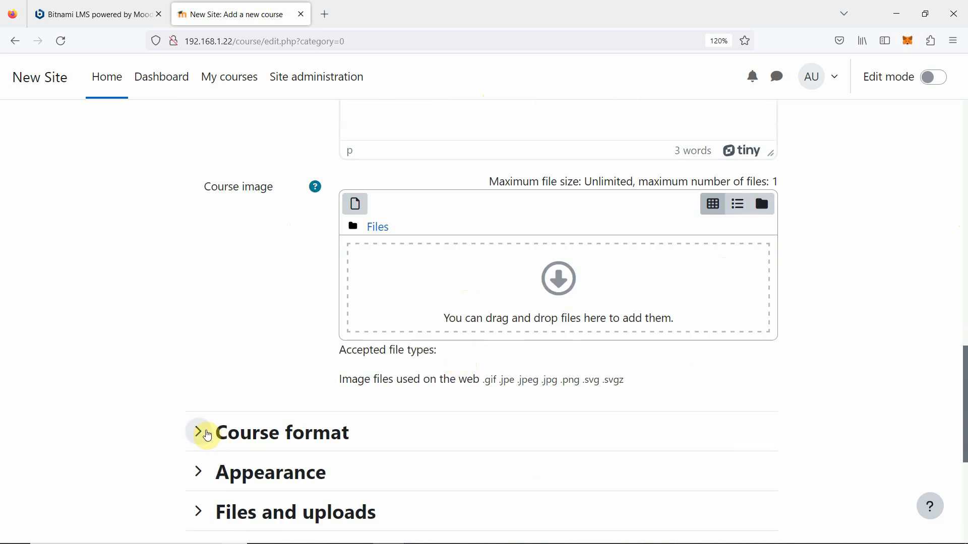
{"action": "left_click", "coordinate": [199, 431]}
{"action": "scroll", "coordinate": [705, 427], "scroll_direction": "down", "scroll_amount": 6}
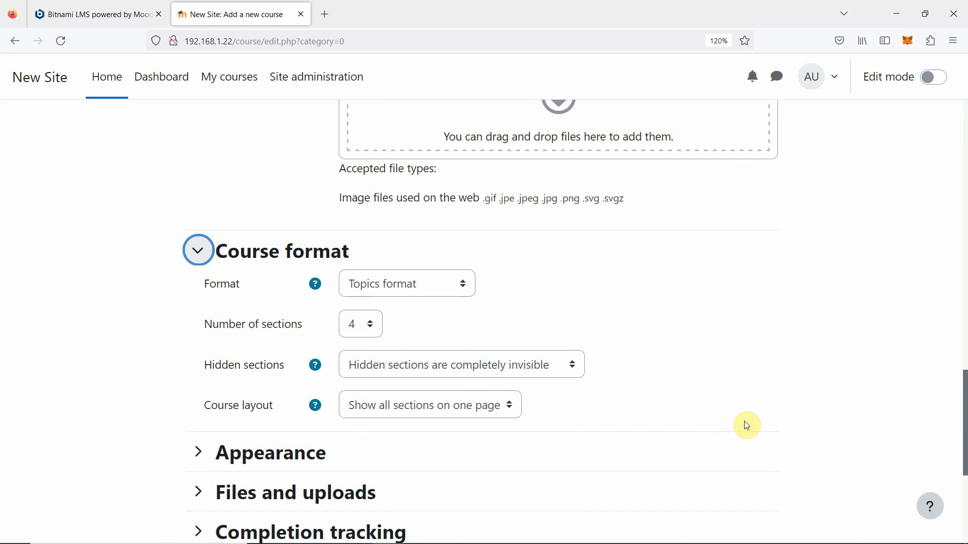
{"action": "left_click", "coordinate": [426, 289]}
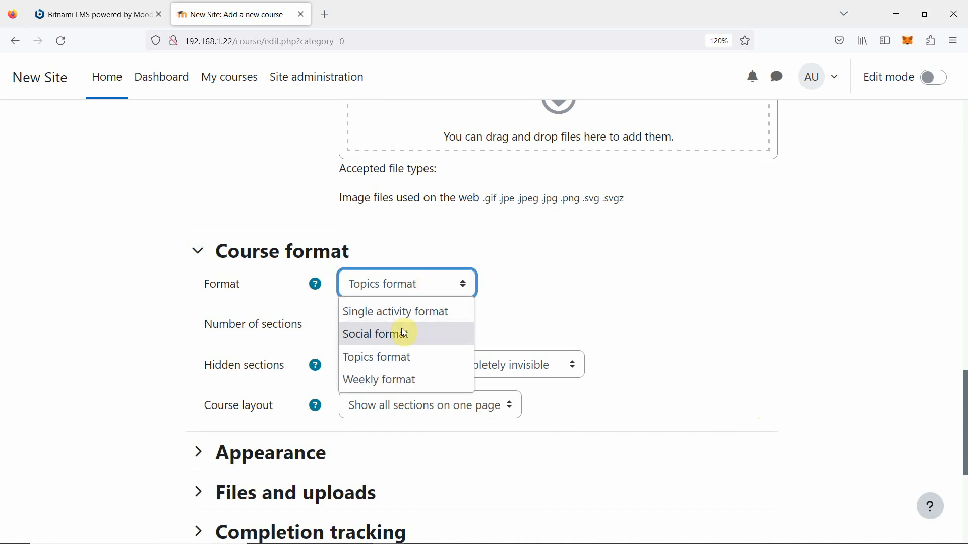
{"action": "left_click", "coordinate": [394, 382]}
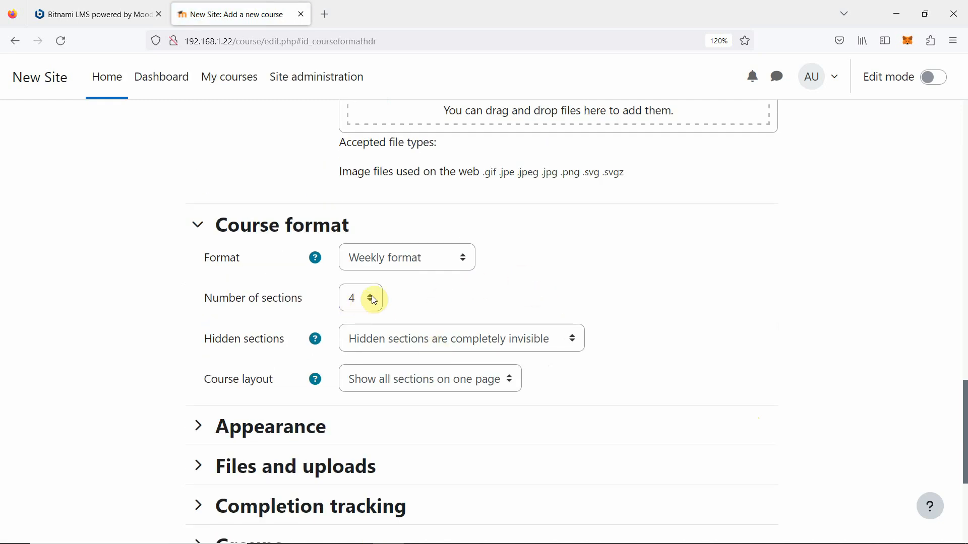
{"action": "left_click", "coordinate": [356, 297]}
{"action": "left_click", "coordinate": [358, 379]}
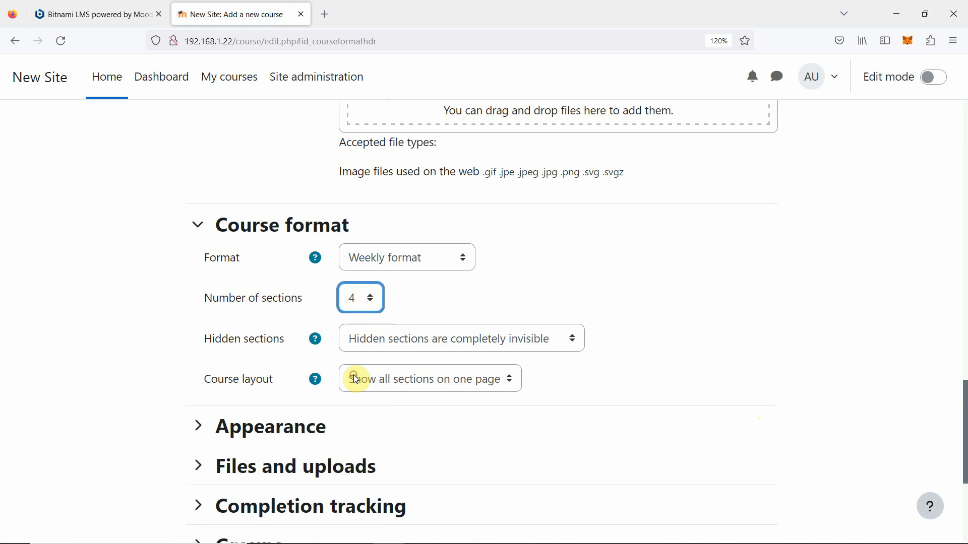
Step: Switch the course format to Topics format and back to Weekly format
{"action": "left_click", "coordinate": [410, 266]}
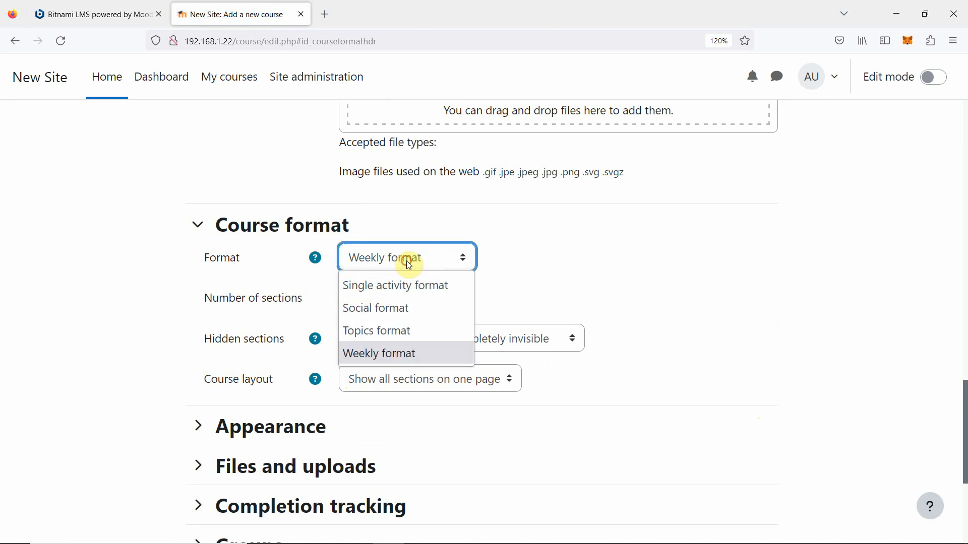
{"action": "left_click", "coordinate": [397, 333]}
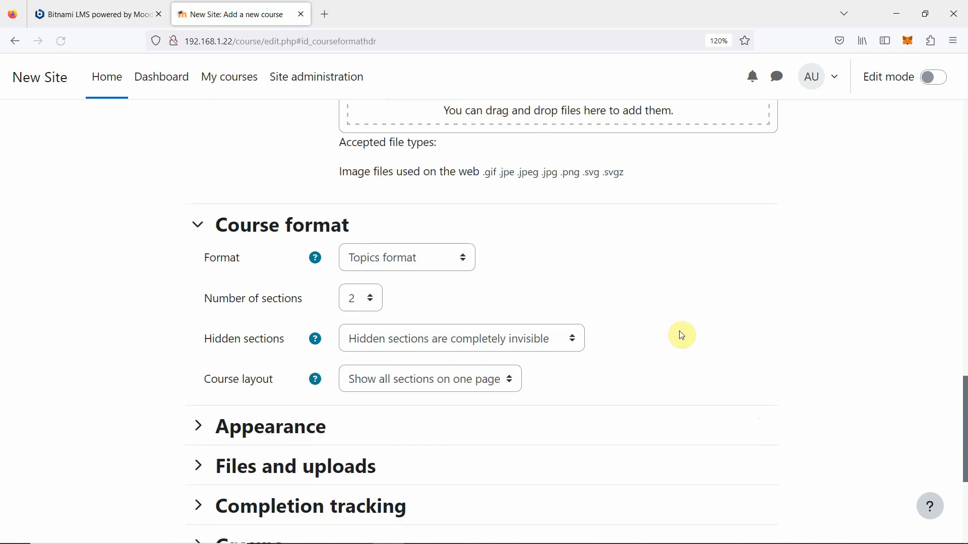
{"action": "left_click", "coordinate": [415, 262]}
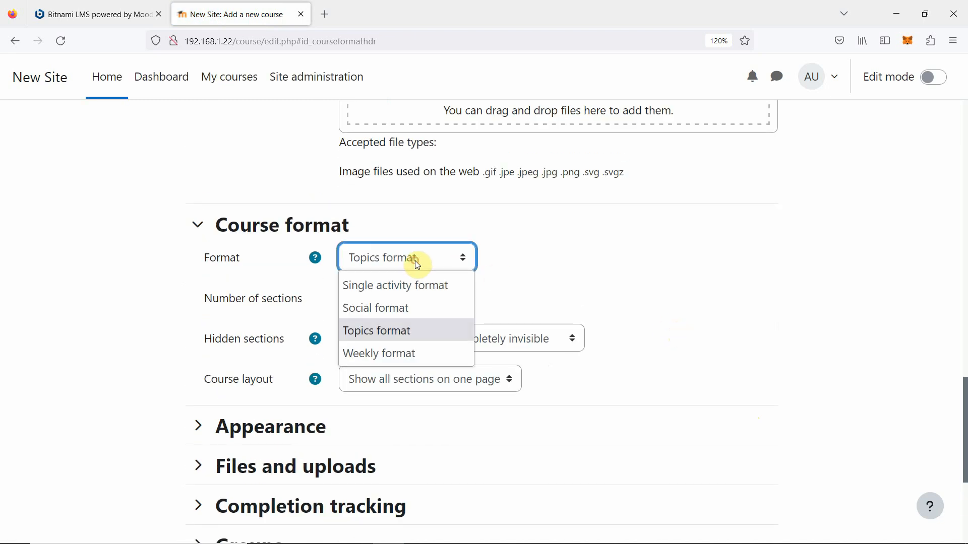
{"action": "left_click", "coordinate": [391, 353]}
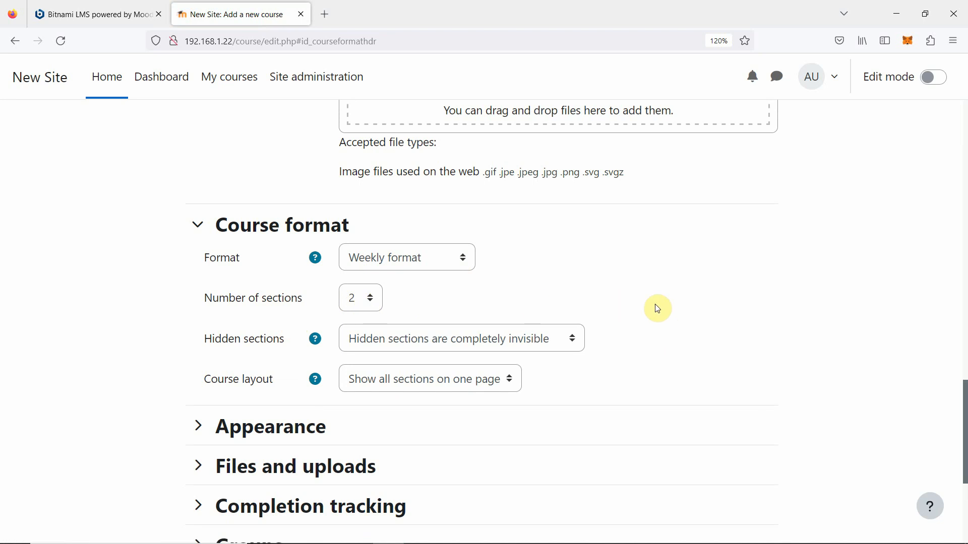
Step: Expand the Appearance settings and check the available options for forcing the course language
{"action": "scroll", "coordinate": [657, 310], "scroll_direction": "down", "scroll_amount": 3}
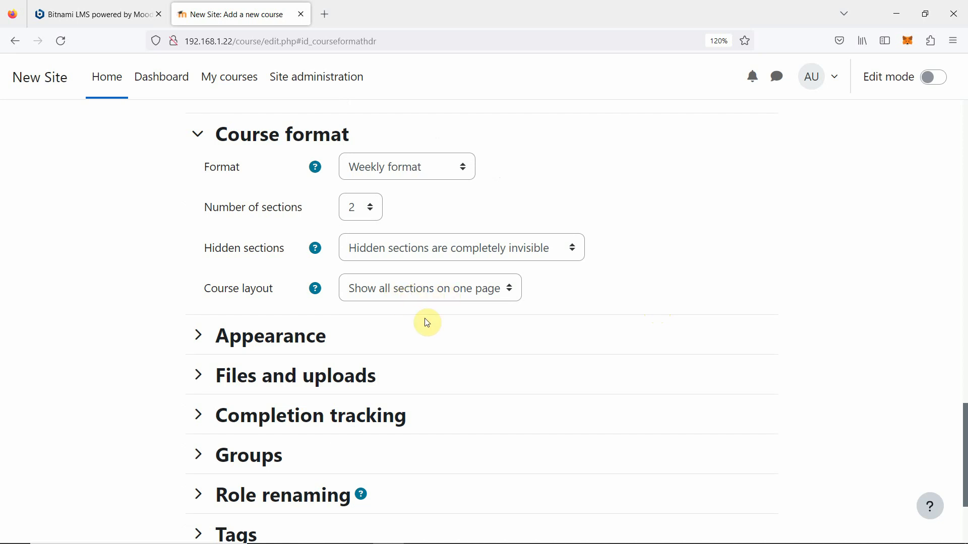
{"action": "left_click", "coordinate": [196, 334]}
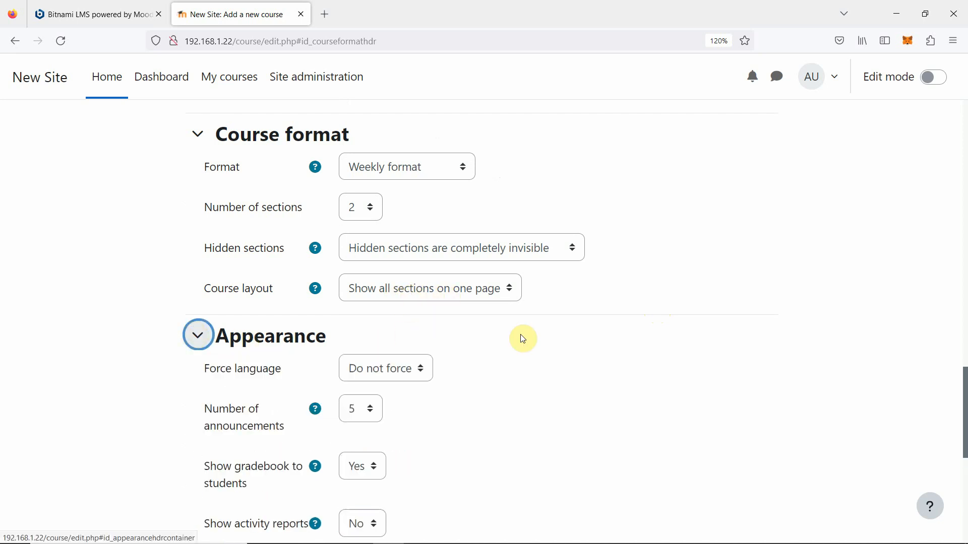
{"action": "scroll", "coordinate": [536, 339], "scroll_direction": "down", "scroll_amount": 5}
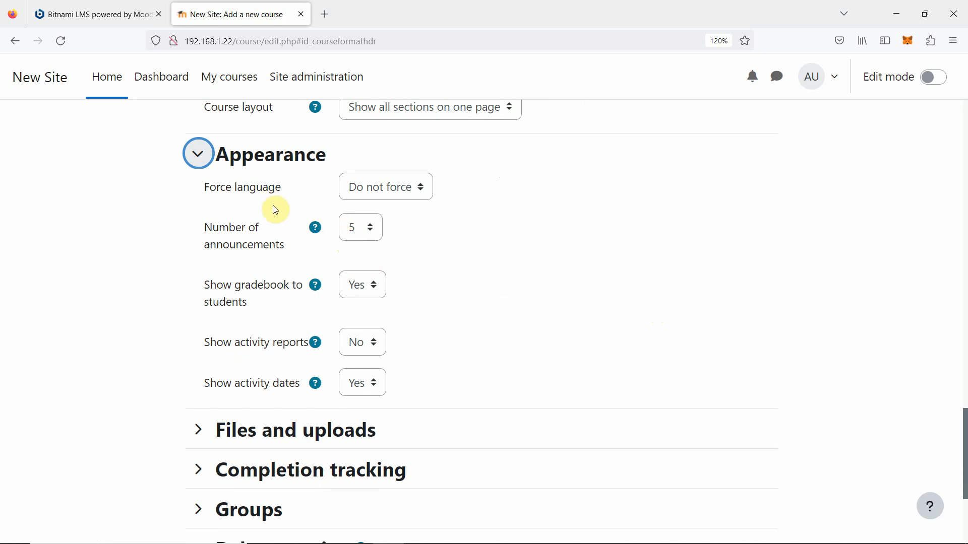
{"action": "left_click", "coordinate": [368, 195]}
{"action": "left_click", "coordinate": [369, 195]}
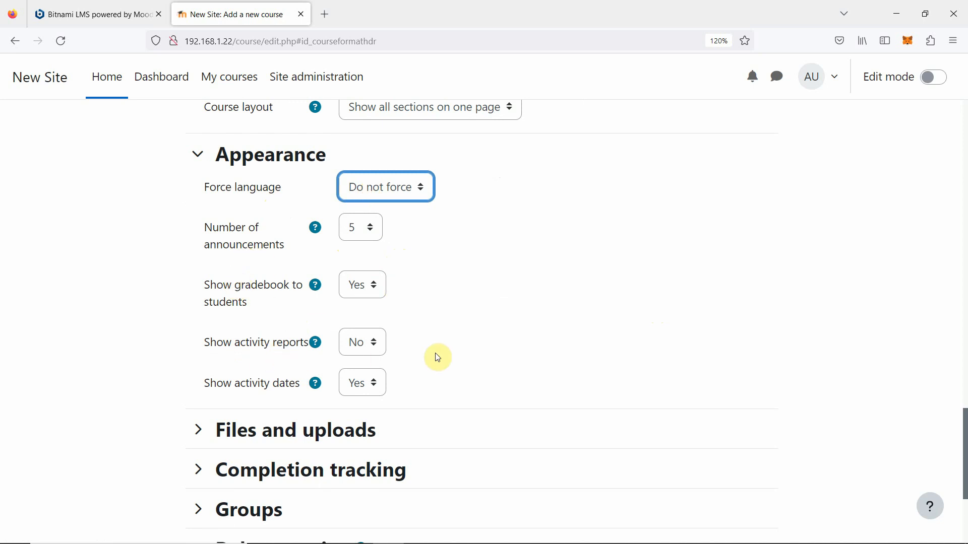
Step: Expand and examine the Files and uploads, Completion tracking and Groups settings of the course
{"action": "scroll", "coordinate": [434, 341], "scroll_direction": "down", "scroll_amount": 3}
{"action": "scroll", "coordinate": [435, 342], "scroll_direction": "down", "scroll_amount": 3}
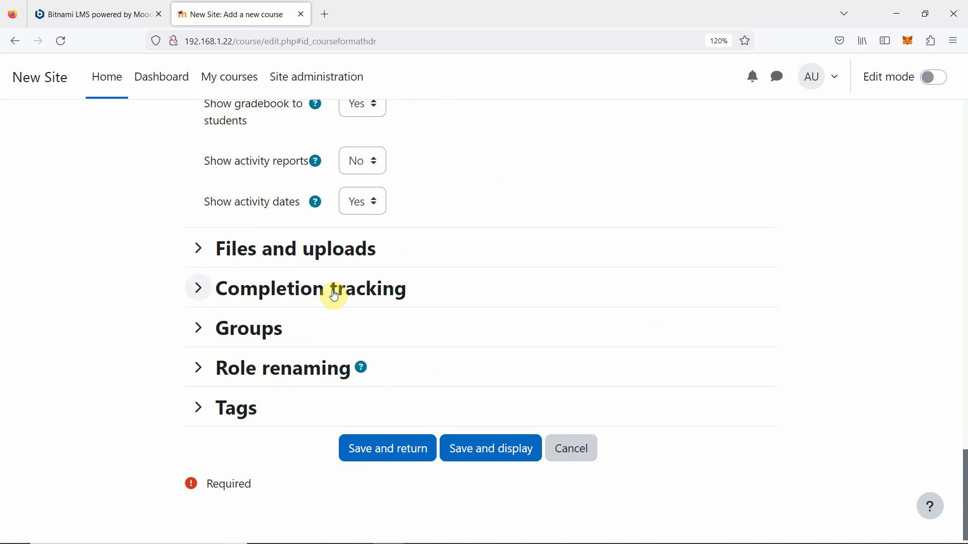
{"action": "left_click", "coordinate": [200, 249]}
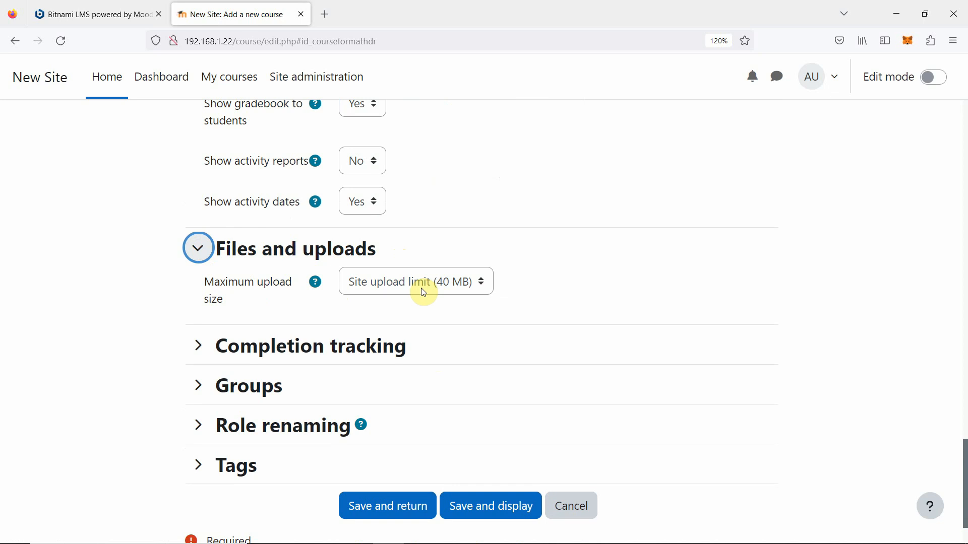
{"action": "left_click", "coordinate": [282, 349]}
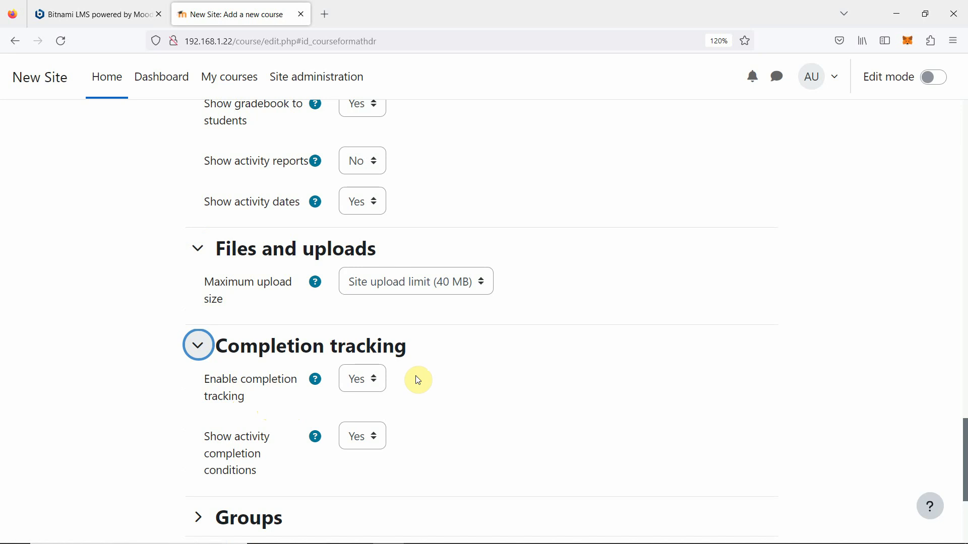
{"action": "scroll", "coordinate": [435, 380], "scroll_direction": "down", "scroll_amount": 3}
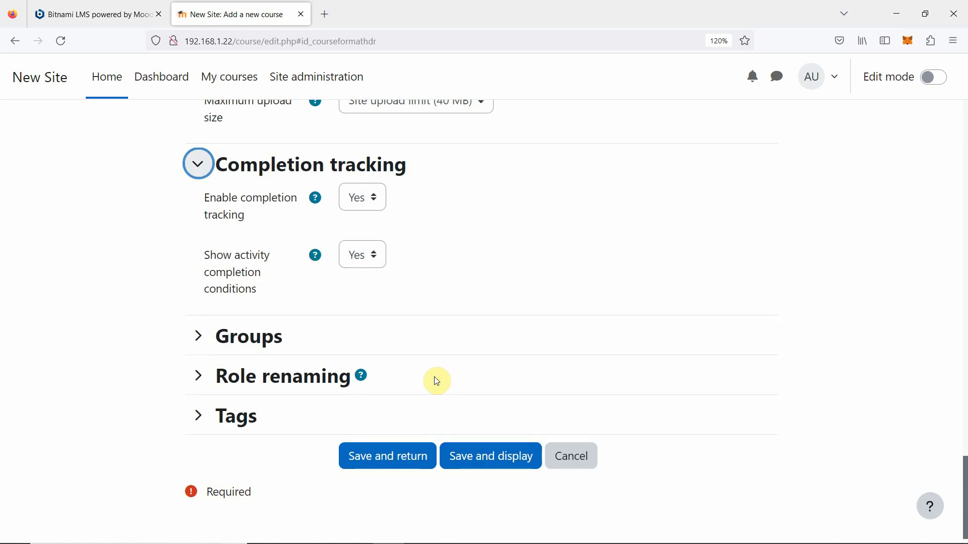
{"action": "left_click", "coordinate": [195, 339]}
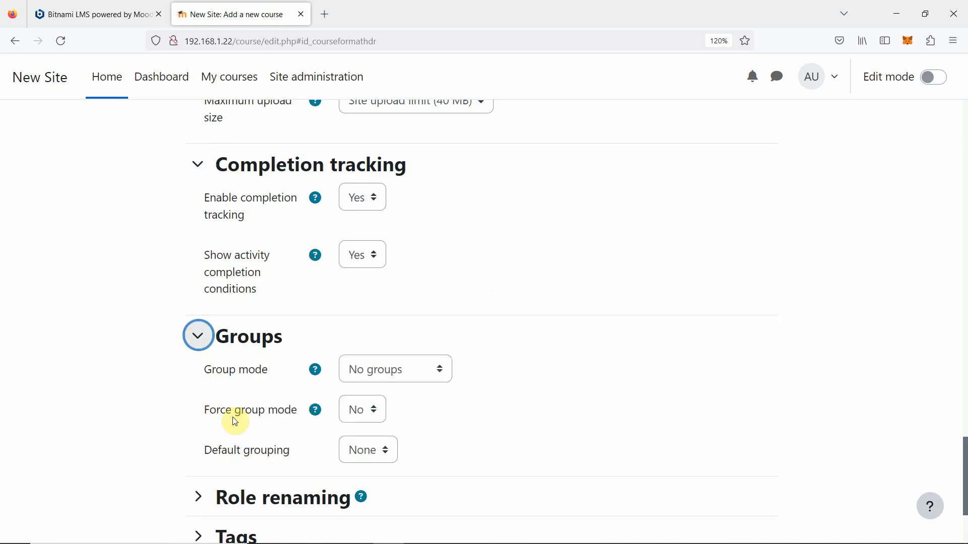
{"action": "scroll", "coordinate": [536, 414], "scroll_direction": "down", "scroll_amount": 3}
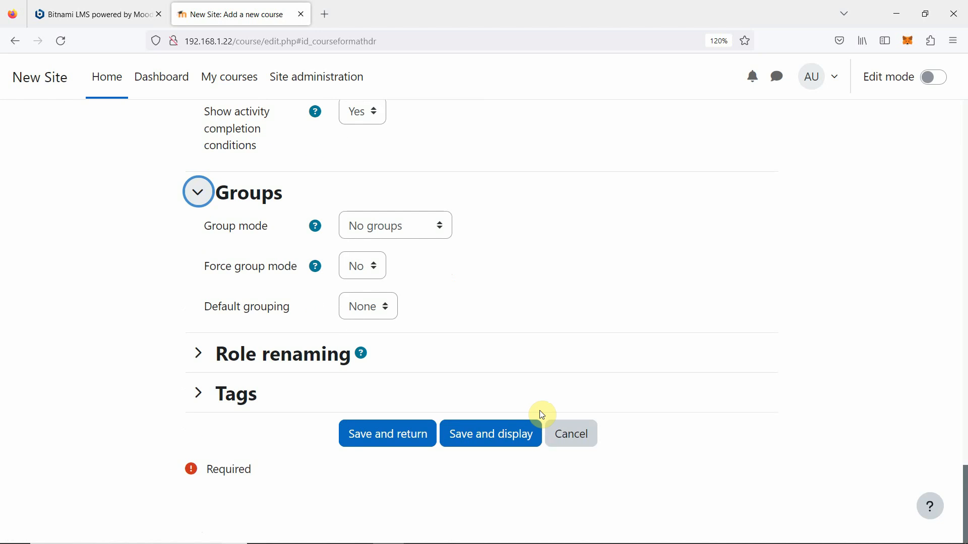
{"action": "scroll", "coordinate": [540, 411], "scroll_direction": "up", "scroll_amount": 2}
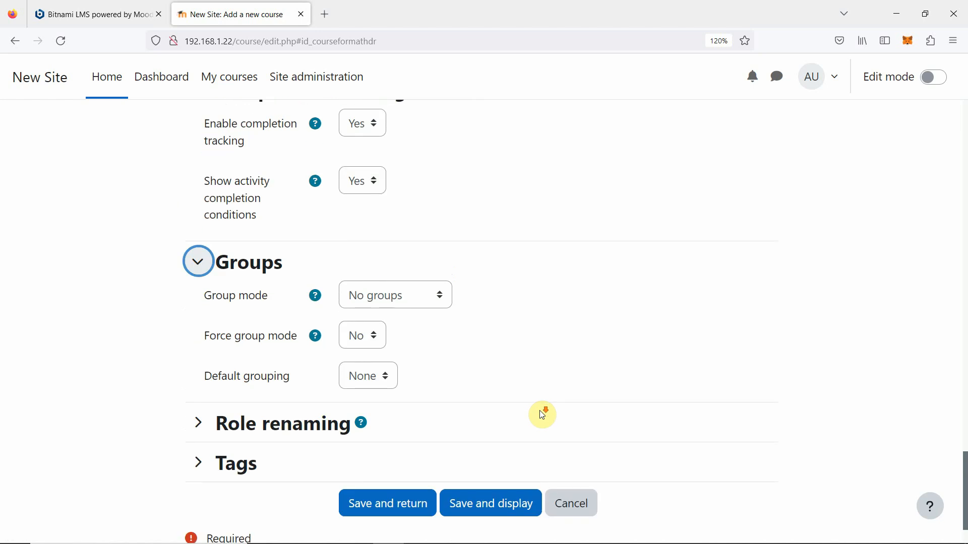
{"action": "scroll", "coordinate": [540, 413], "scroll_direction": "down", "scroll_amount": 2}
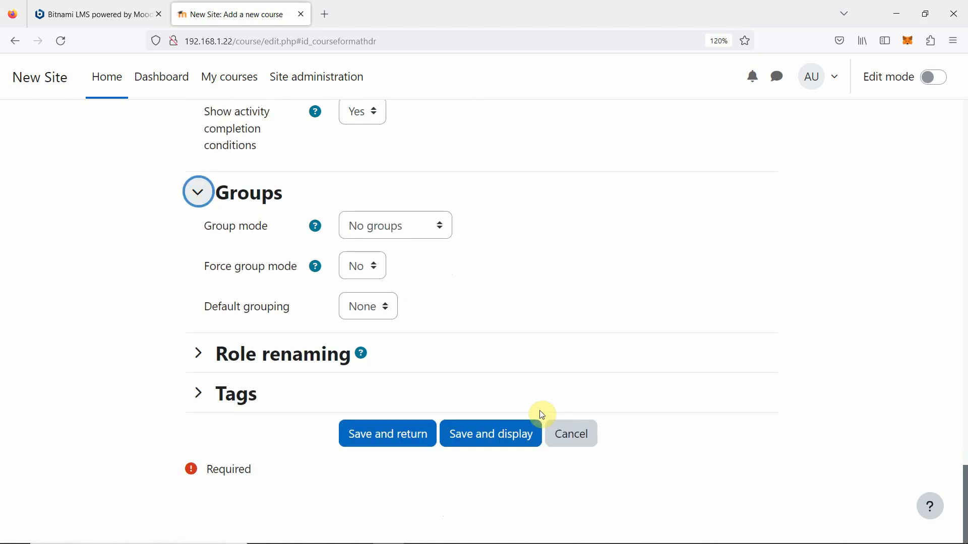
Step: Save the new course, return to the course categories and open the cloud computing category
{"action": "left_click", "coordinate": [400, 443]}
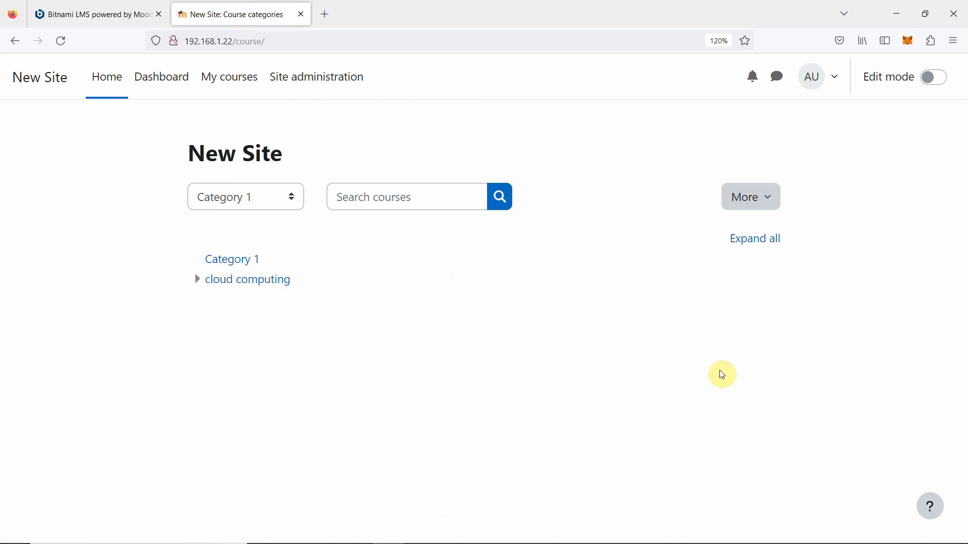
{"action": "left_click", "coordinate": [252, 282]}
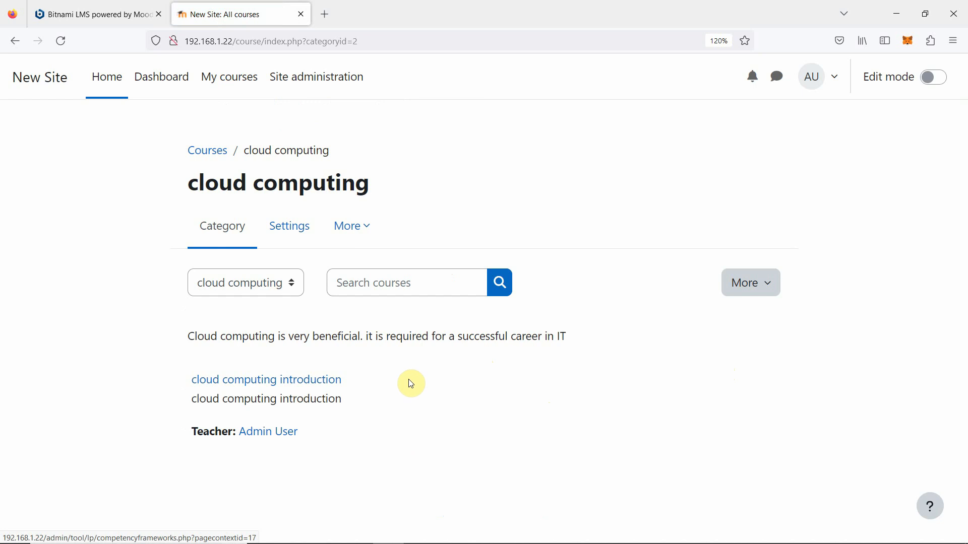
{"action": "left_click", "coordinate": [443, 383]}
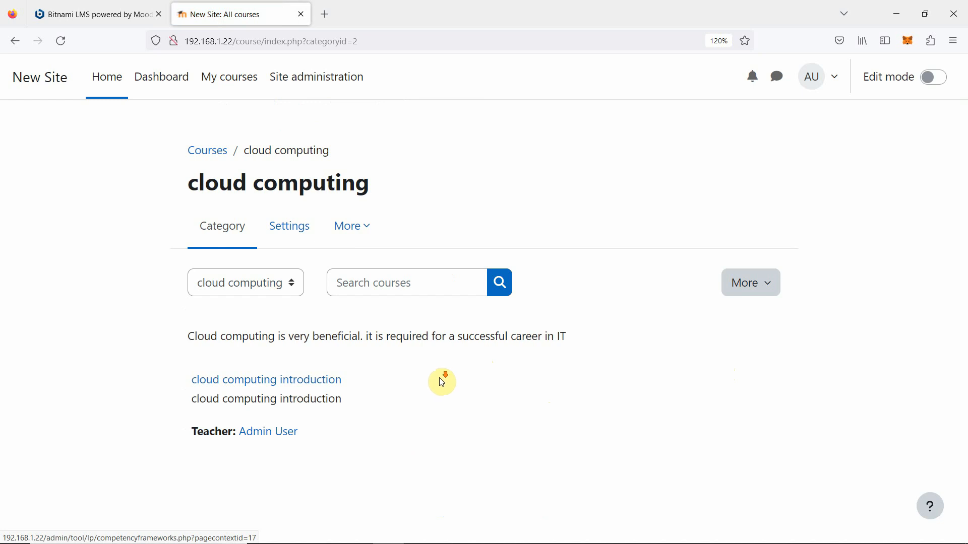
Step: Review the cloud computing category's settings and its additional management options, and return to the overview of all course categories
{"action": "left_click", "coordinate": [282, 229]}
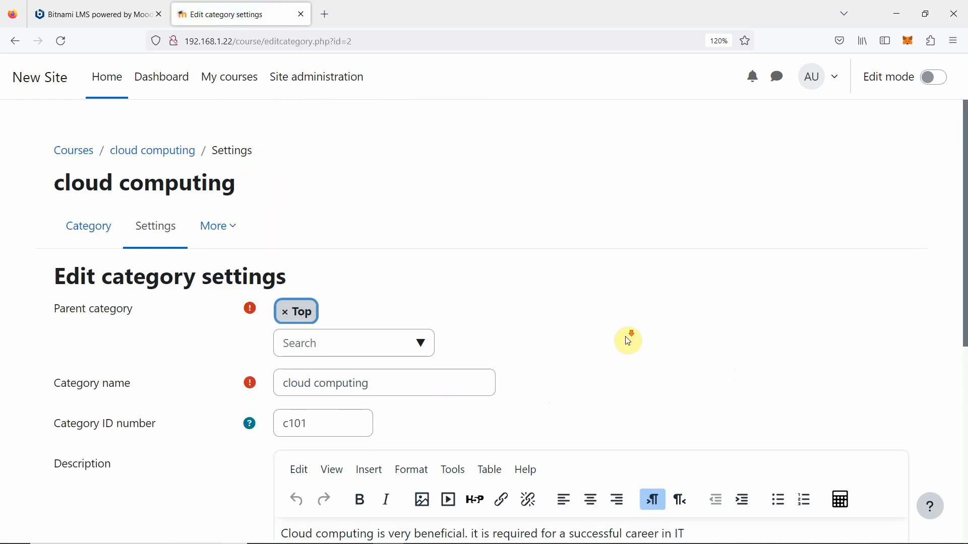
{"action": "scroll", "coordinate": [628, 339], "scroll_direction": "down", "scroll_amount": 5}
{"action": "scroll", "coordinate": [629, 341], "scroll_direction": "up", "scroll_amount": 5}
{"action": "scroll", "coordinate": [629, 342], "scroll_direction": "down", "scroll_amount": 4}
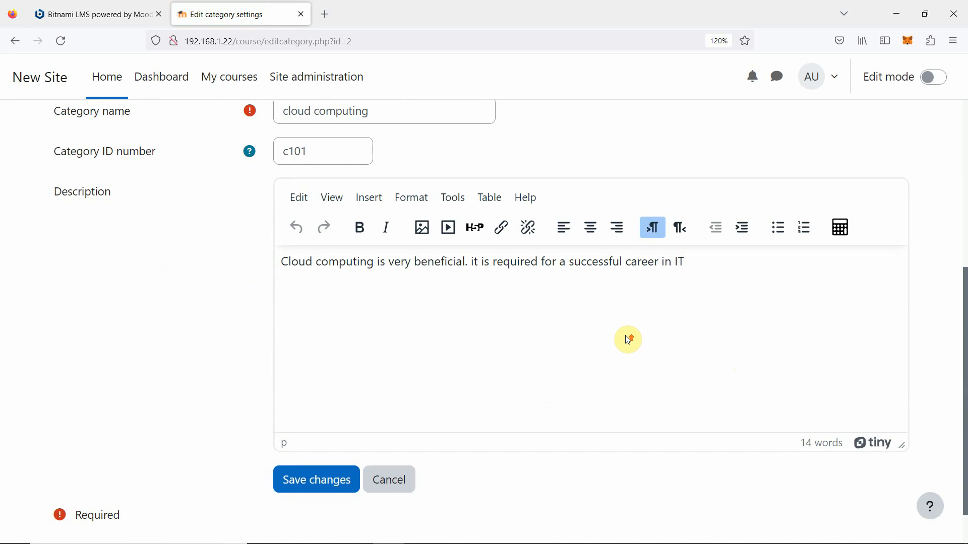
{"action": "scroll", "coordinate": [628, 340], "scroll_direction": "up", "scroll_amount": 5}
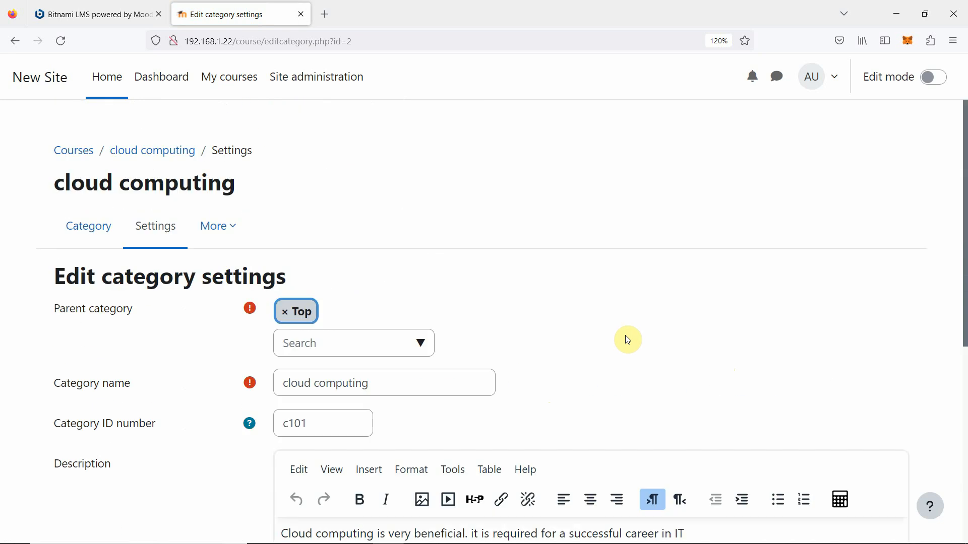
{"action": "left_click", "coordinate": [233, 230]}
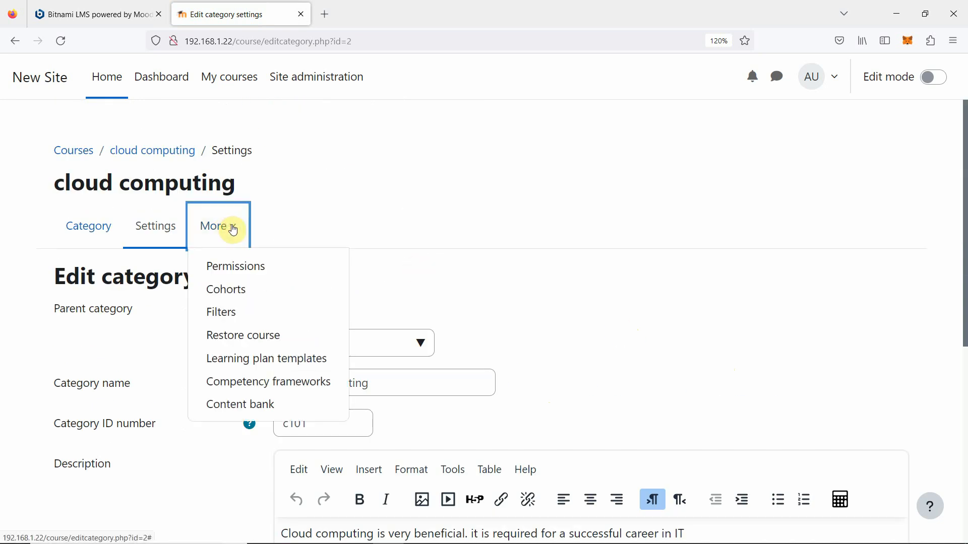
{"action": "left_click", "coordinate": [407, 198]}
{"action": "left_click", "coordinate": [71, 152]}
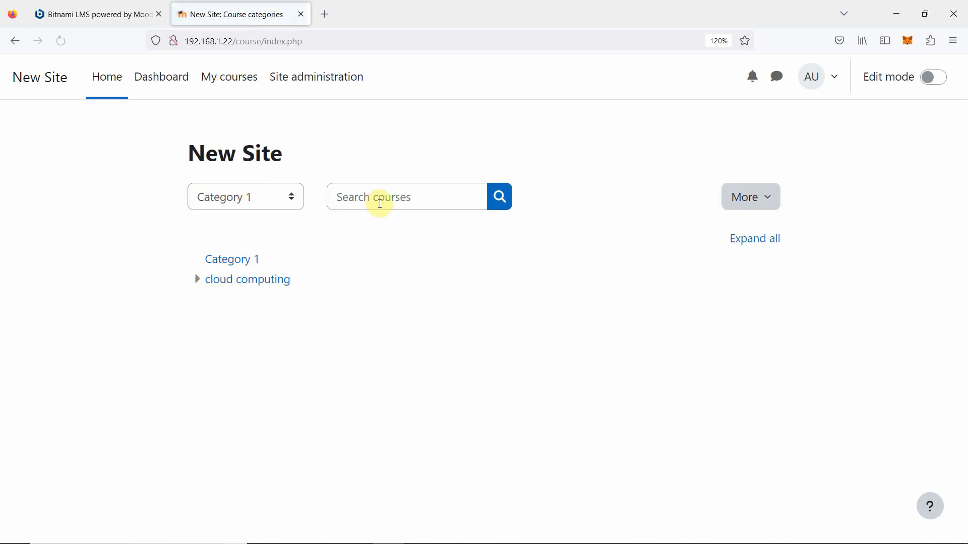